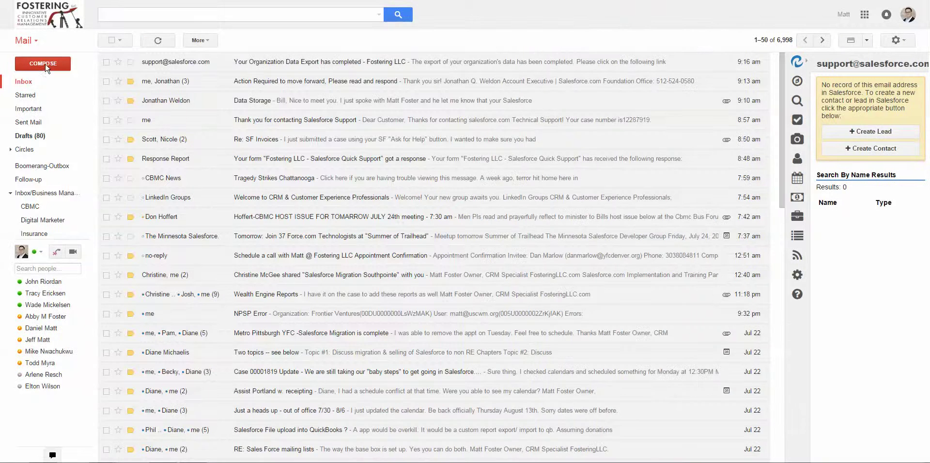
Compose a new email with the saved Salesforce email address as Bcc and the Youth for Christ contact as the To recipient
{"action": "left_click", "coordinate": [44, 63]}
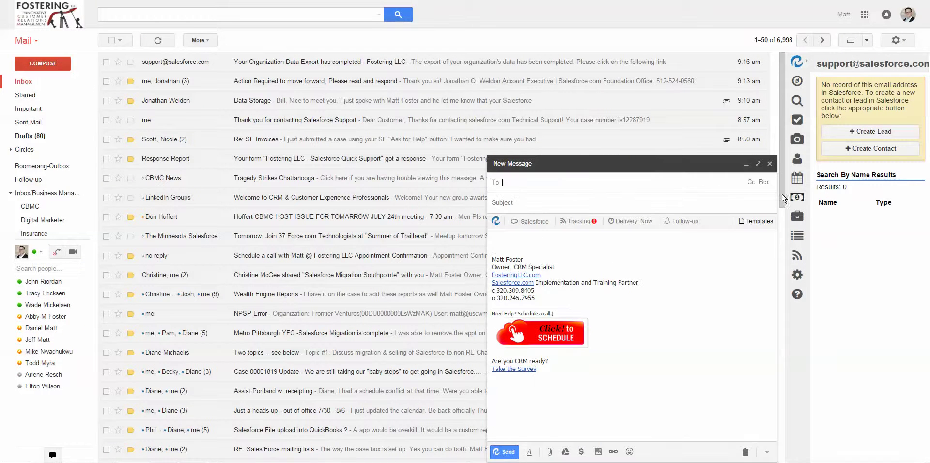
{"action": "left_click", "coordinate": [764, 181]}
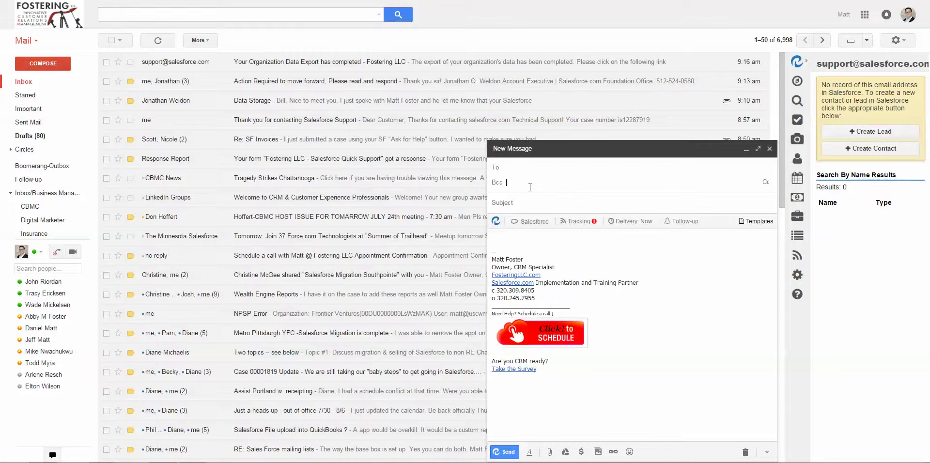
{"action": "type", "text": "sales"}
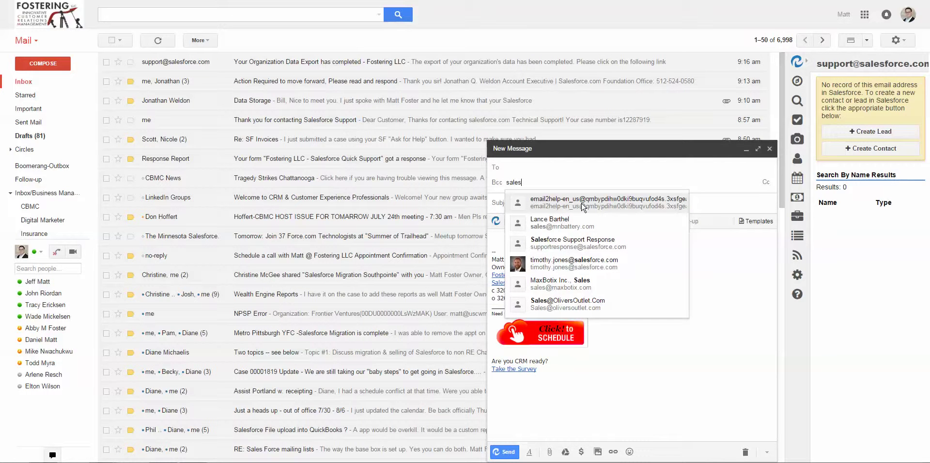
{"action": "left_click", "coordinate": [537, 199]}
{"action": "left_click", "coordinate": [517, 168]}
{"action": "type", "text": "dian"}
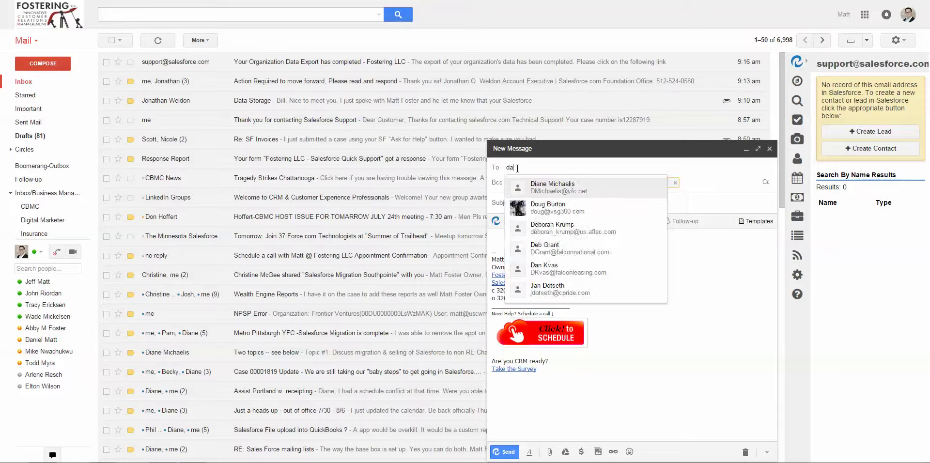
{"action": "left_click", "coordinate": [544, 187]}
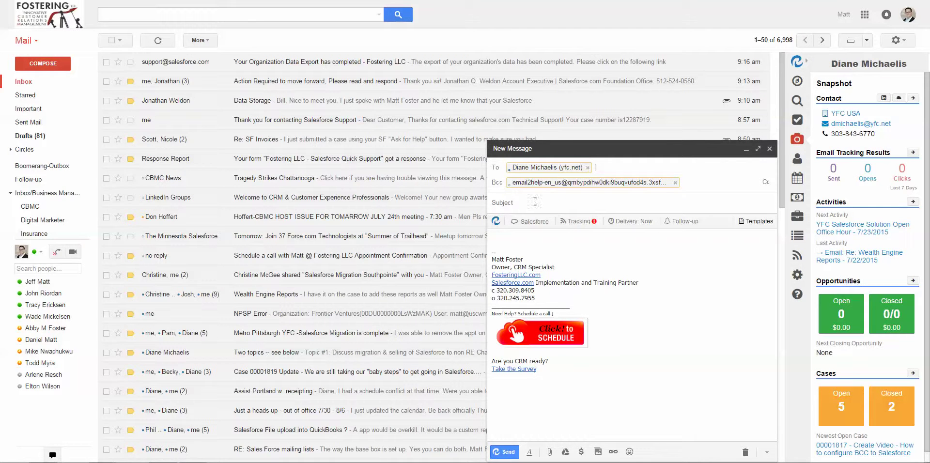
View the full Bcc address on the draft message, and close the message with the subject left blank
{"action": "left_click", "coordinate": [535, 202]}
{"action": "left_click", "coordinate": [591, 187]}
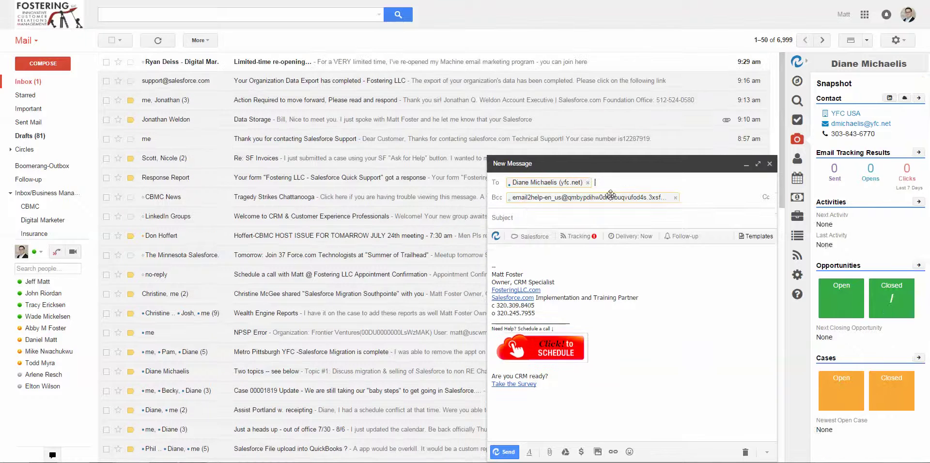
{"action": "mouse_move", "coordinate": [538, 198]}
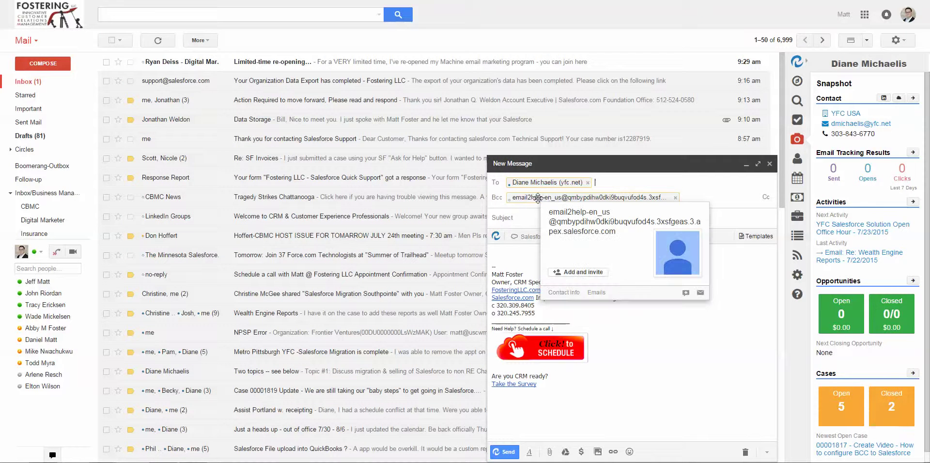
{"action": "left_click", "coordinate": [507, 216]}
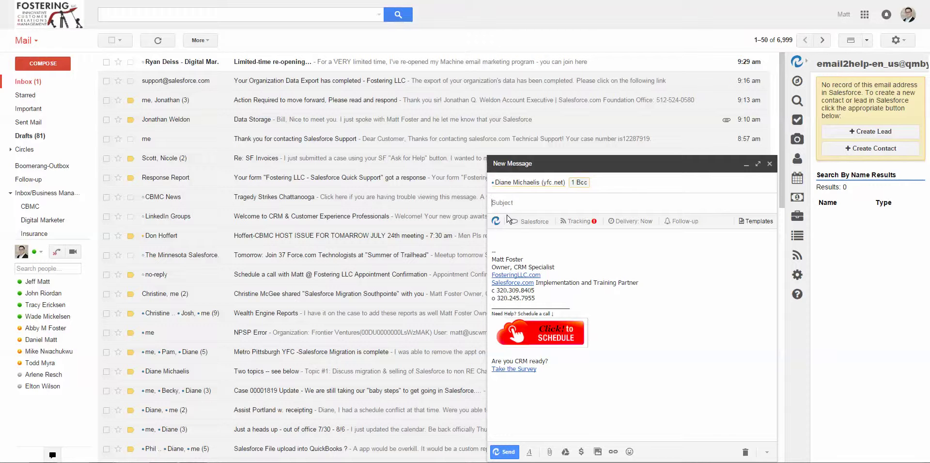
{"action": "left_click", "coordinate": [769, 164]}
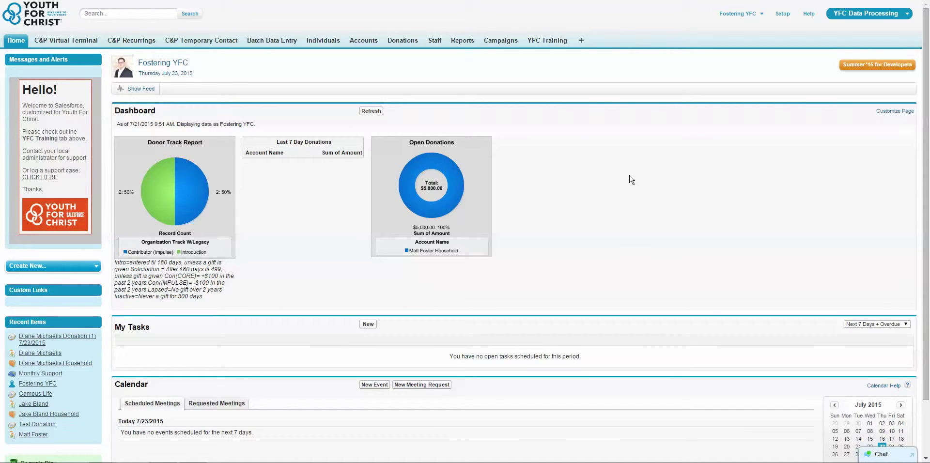
Switch to Salesforce and view the Email options in the personal My Settings
{"action": "left_click", "coordinate": [747, 18]}
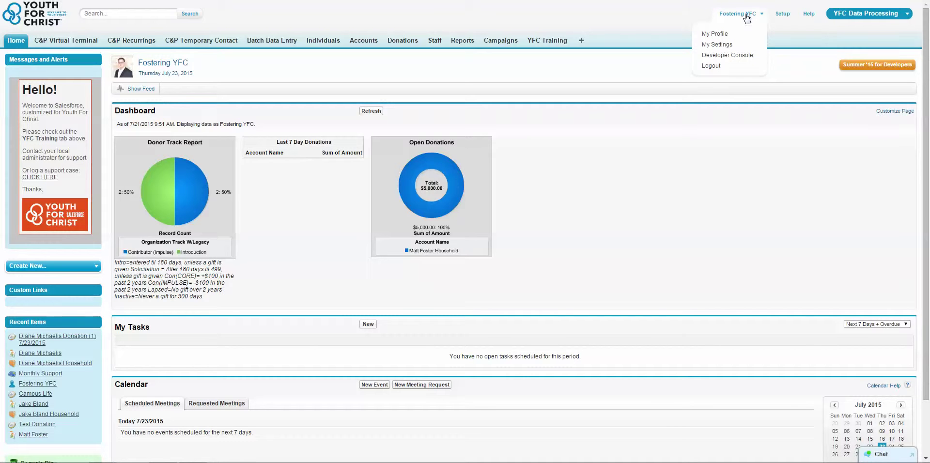
{"action": "left_click", "coordinate": [723, 46]}
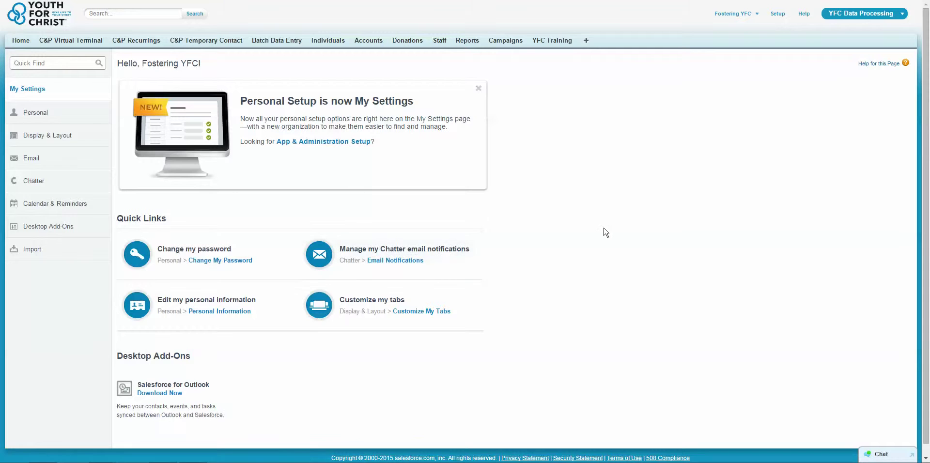
{"action": "left_click", "coordinate": [60, 167]}
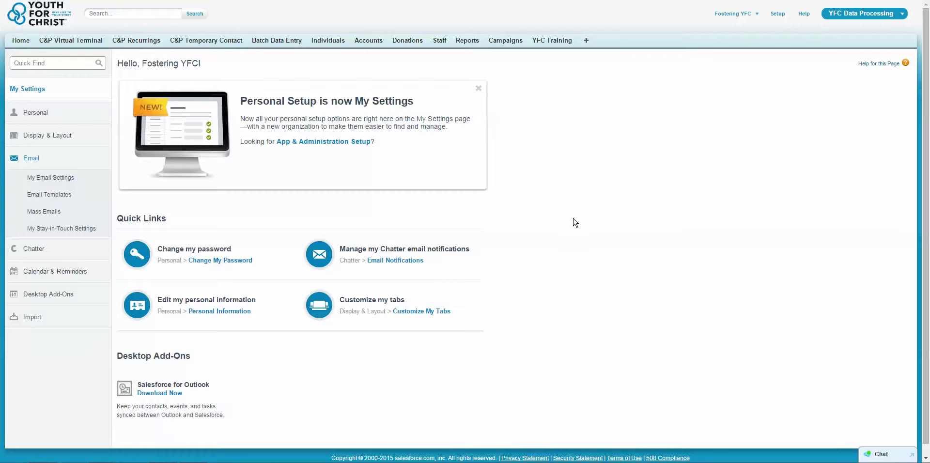
Search the administration Setup for "email" and open the Email to Salesforce page
{"action": "left_click", "coordinate": [777, 14]}
{"action": "left_click", "coordinate": [35, 63]}
{"action": "triple_click", "coordinate": [36, 63]}
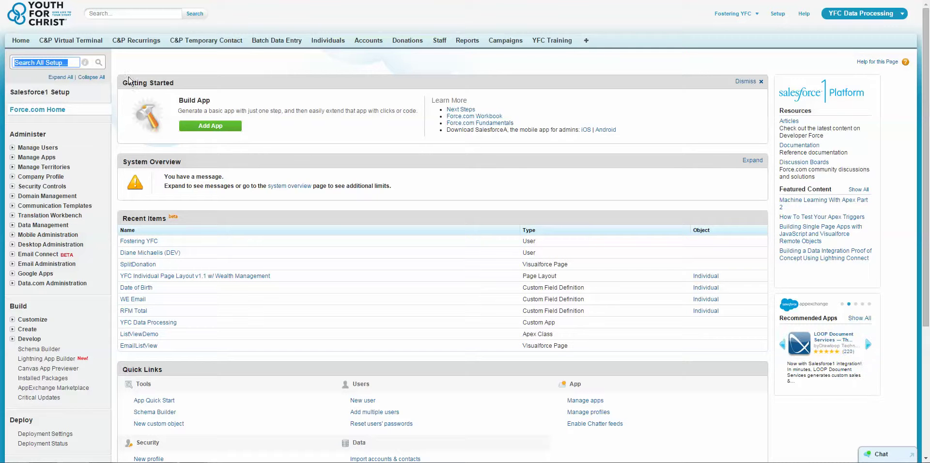
{"action": "type", "text": "comm"}
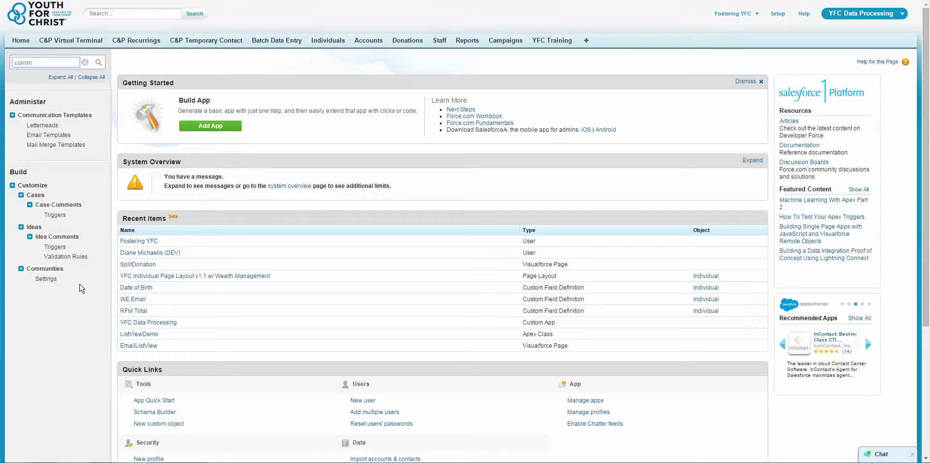
{"action": "type", "text": "email"}
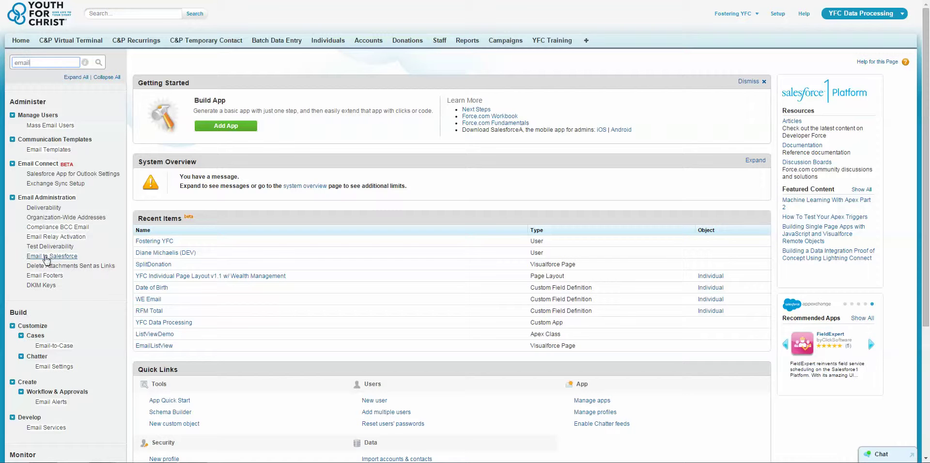
{"action": "left_click", "coordinate": [48, 257]}
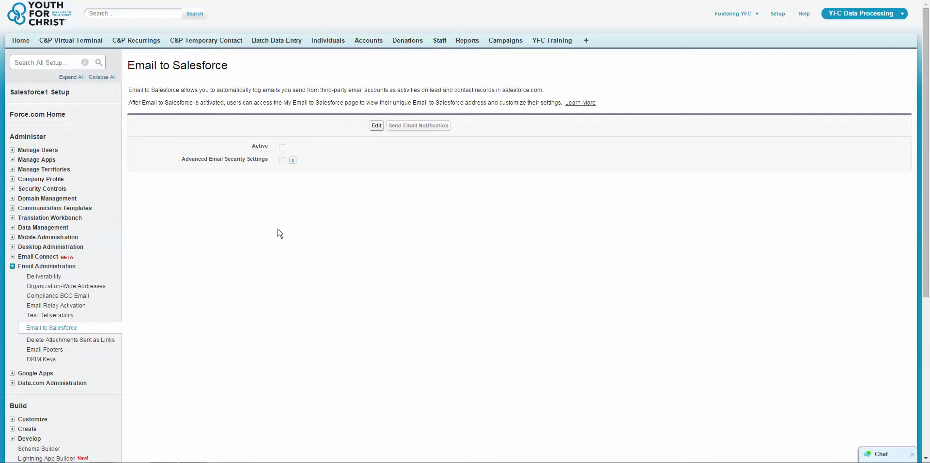
Set Email to Salesforce to Active for the organization and submit the change
{"action": "left_click", "coordinate": [376, 125]}
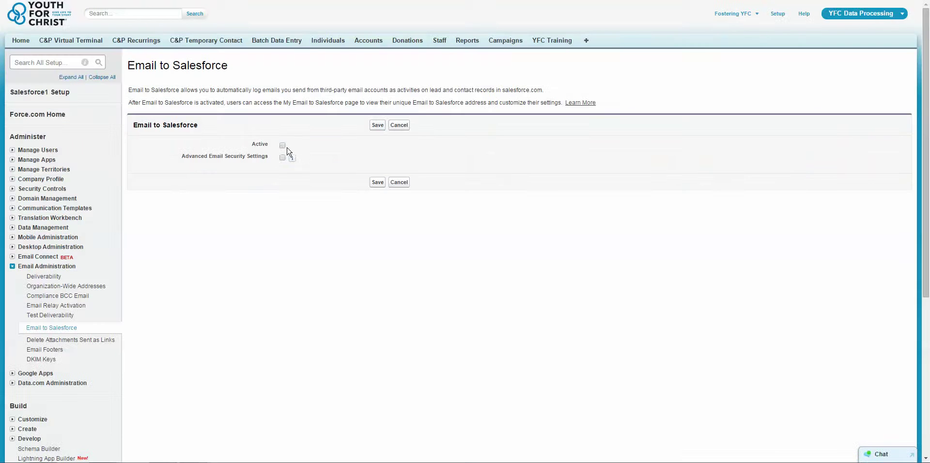
{"action": "left_click", "coordinate": [283, 146]}
{"action": "mouse_move", "coordinate": [294, 160]}
{"action": "left_click", "coordinate": [377, 124]}
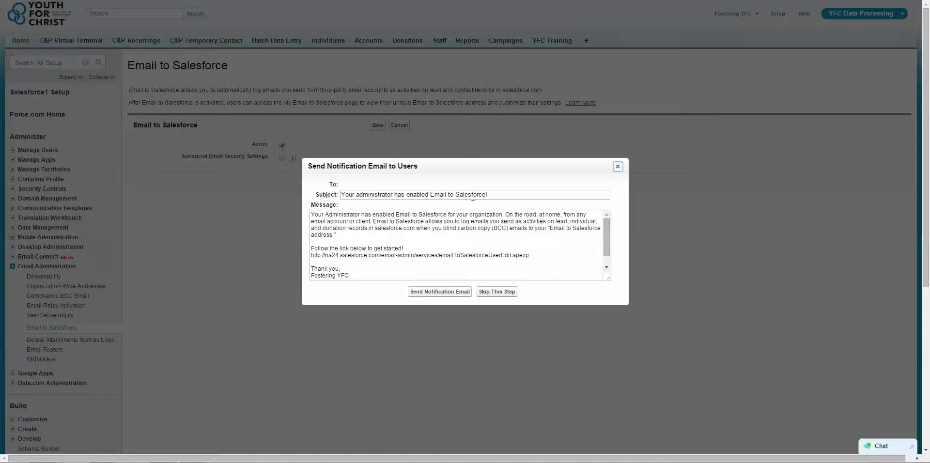
Read through the user notification message, skip sending it, and save the Email to Salesforce activation
{"action": "left_click", "coordinate": [401, 229]}
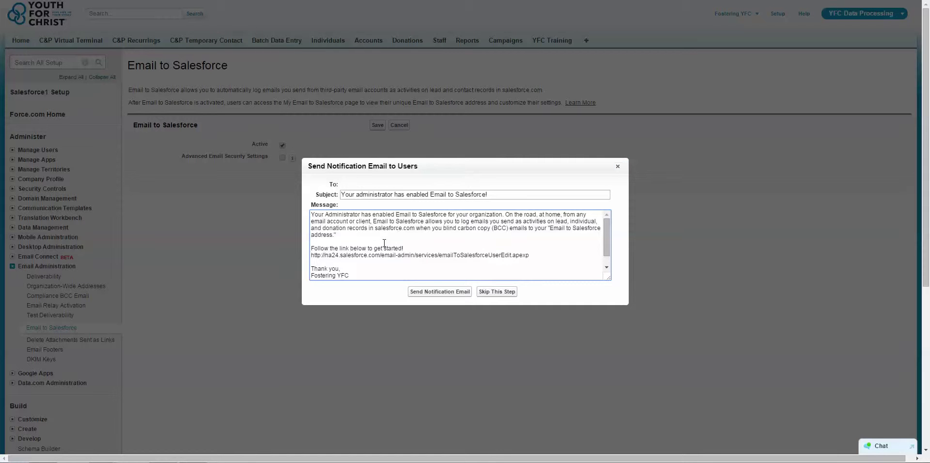
{"action": "scroll", "coordinate": [388, 241], "scroll_direction": "down", "scroll_amount": 3}
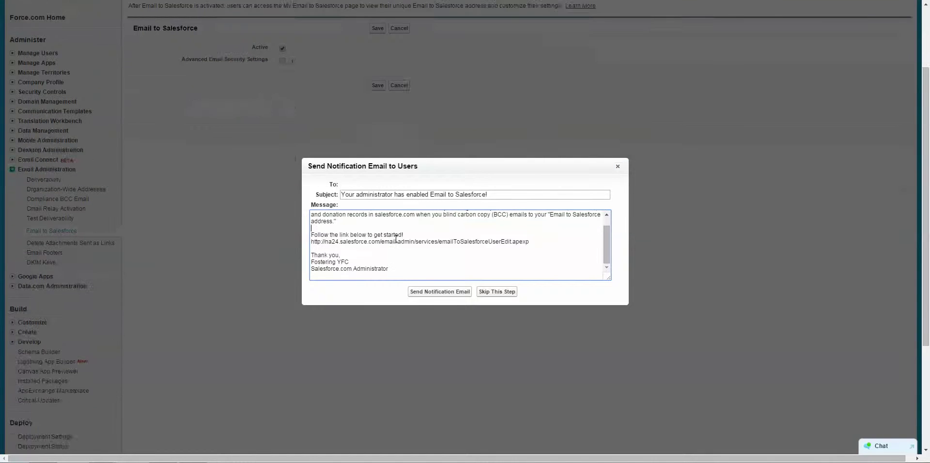
{"action": "scroll", "coordinate": [392, 240], "scroll_direction": "up", "scroll_amount": 4}
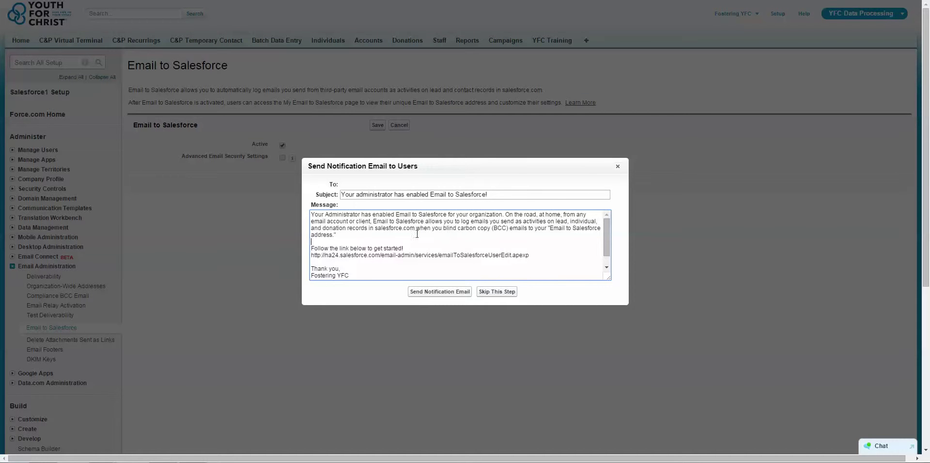
{"action": "left_click", "coordinate": [497, 291]}
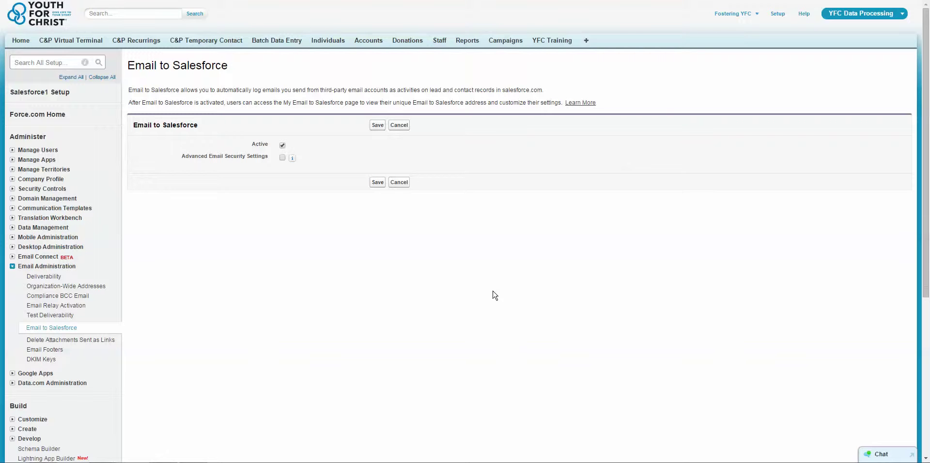
{"action": "left_click", "coordinate": [378, 183]}
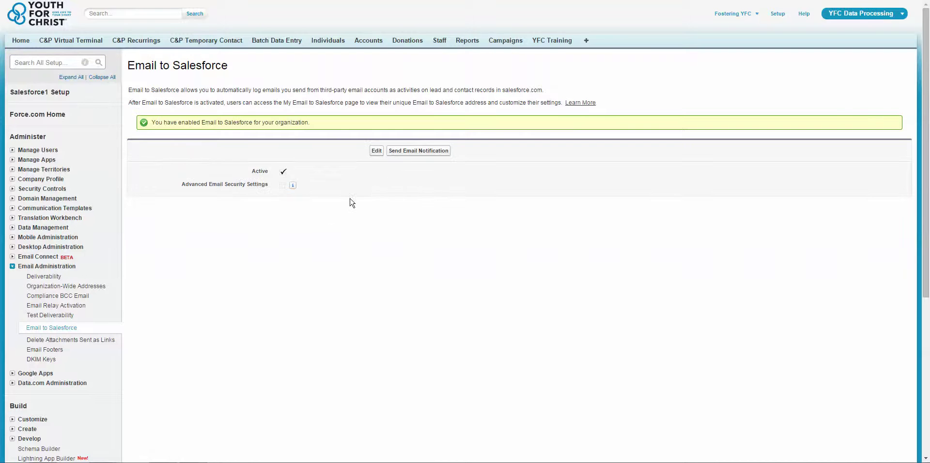
{"action": "left_click_drag", "start_coordinate": [319, 128], "coordinate": [141, 123]}
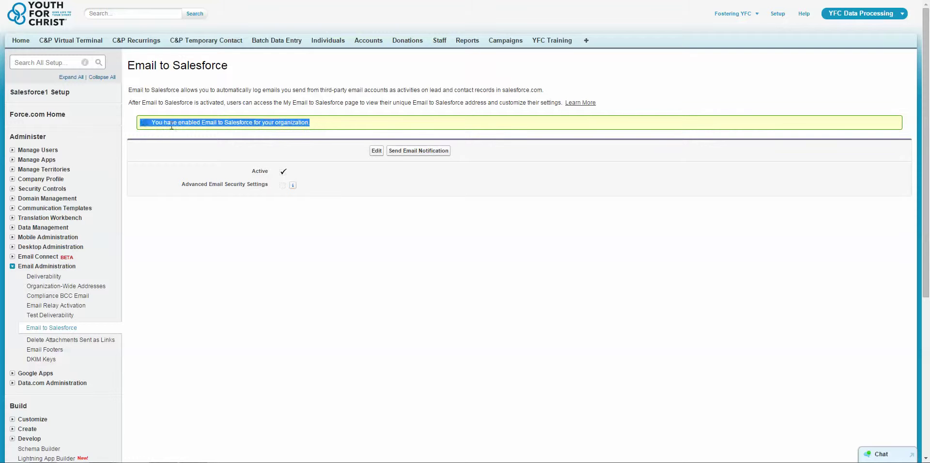
{"action": "left_click", "coordinate": [224, 117]}
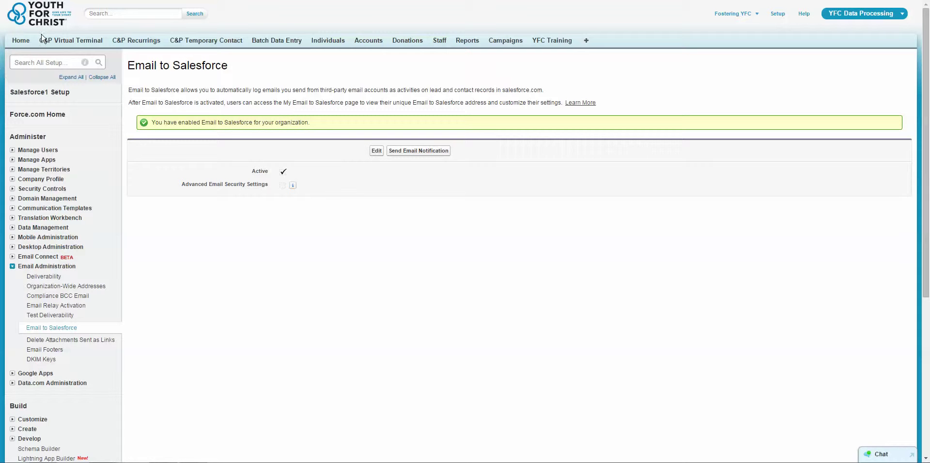
Open the My Email to Salesforce page in the personal email settings
{"action": "left_click", "coordinate": [20, 41]}
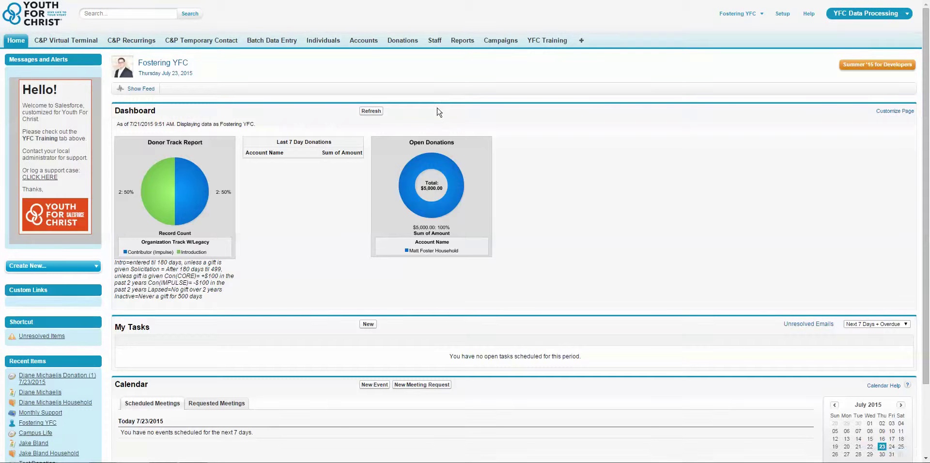
{"action": "left_click", "coordinate": [737, 13]}
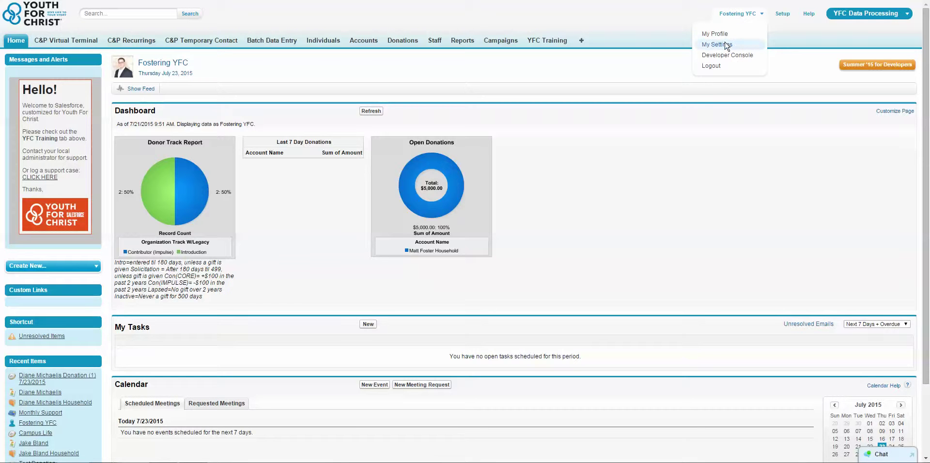
{"action": "left_click", "coordinate": [717, 44]}
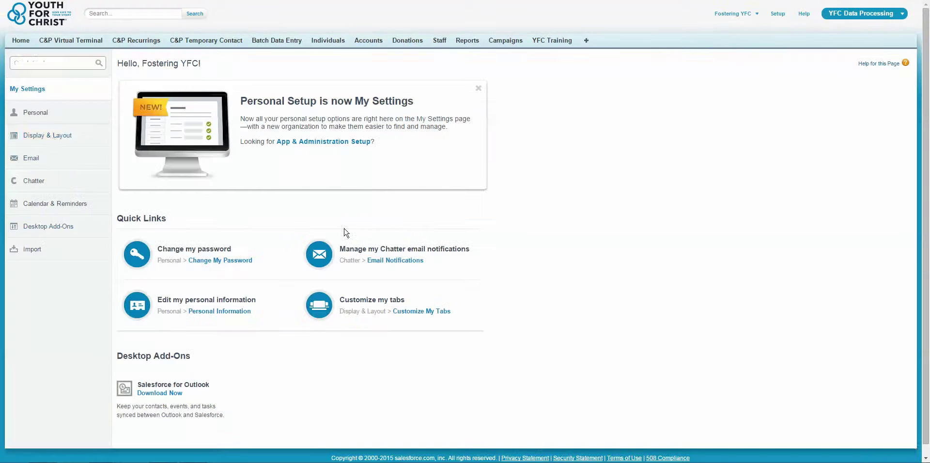
{"action": "left_click", "coordinate": [43, 162]}
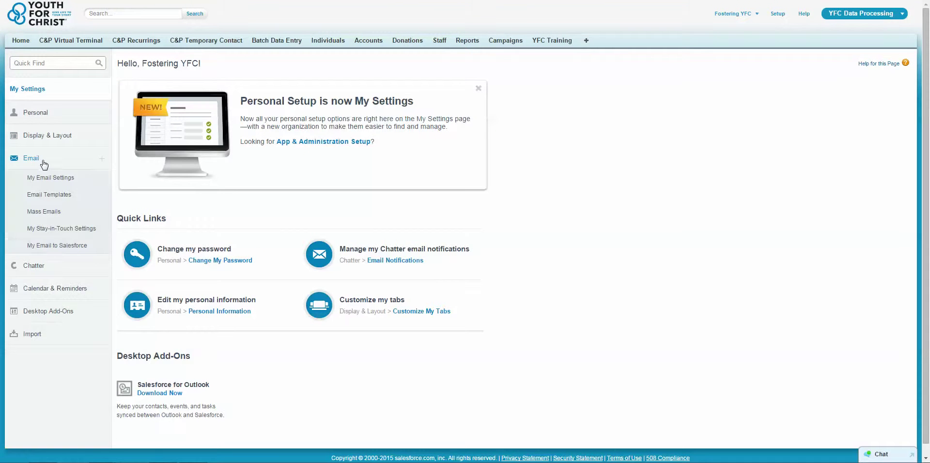
{"action": "left_click", "coordinate": [49, 248]}
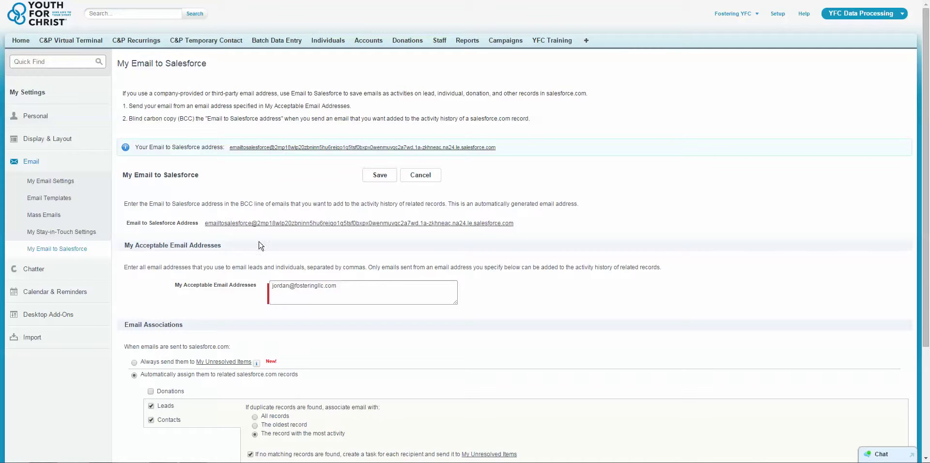
Deselect Leads among the automatically assigned records in Email Associations, and save the My Email to Salesforce settings
{"action": "scroll", "coordinate": [556, 250], "scroll_direction": "down", "scroll_amount": 1}
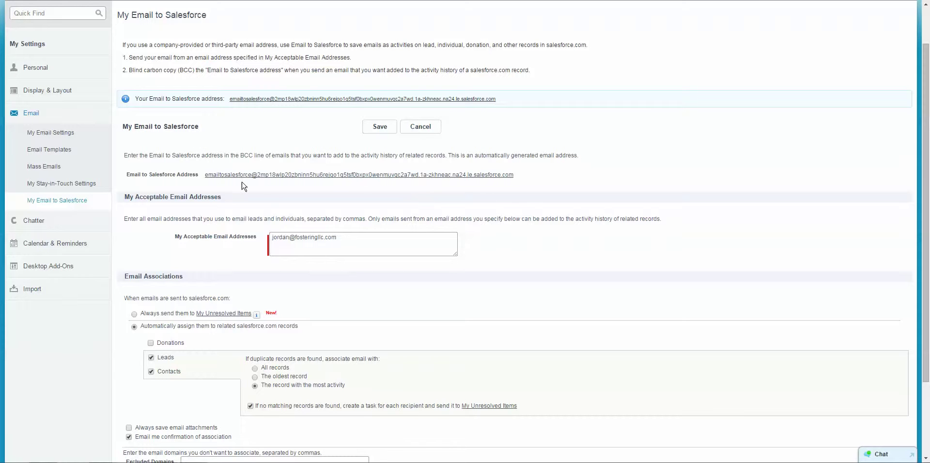
{"action": "scroll", "coordinate": [145, 185], "scroll_direction": "down", "scroll_amount": 1}
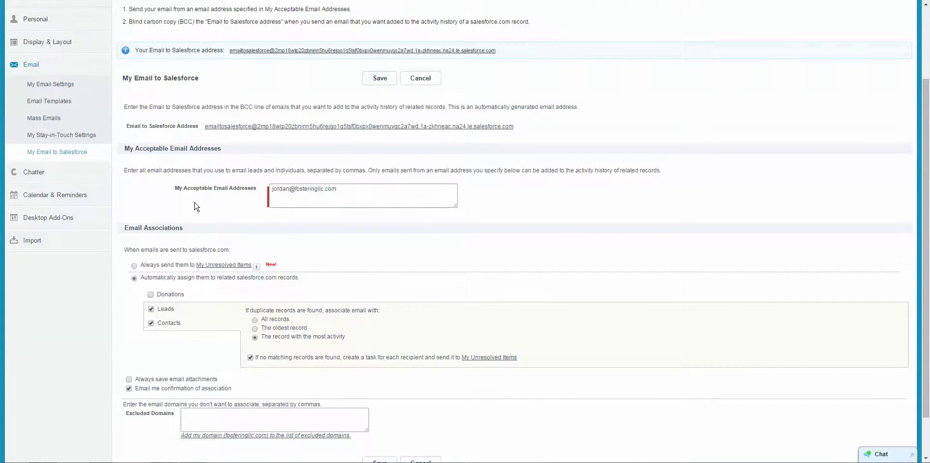
{"action": "scroll", "coordinate": [196, 206], "scroll_direction": "down", "scroll_amount": 1}
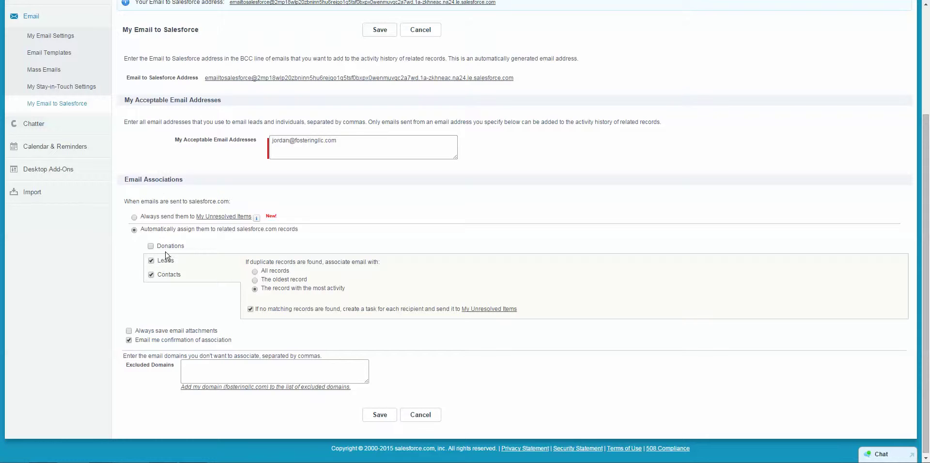
{"action": "left_click", "coordinate": [151, 261]}
{"action": "left_click_drag", "start_coordinate": [181, 276], "coordinate": [158, 275]}
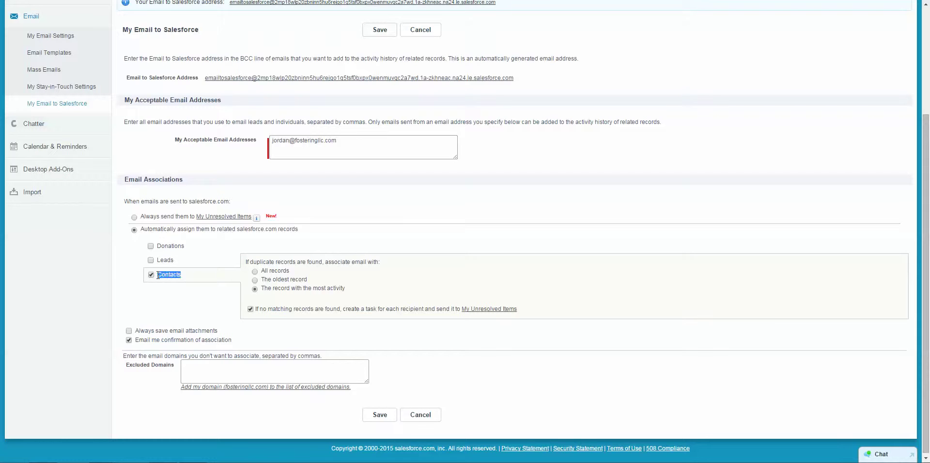
{"action": "left_click", "coordinate": [184, 274]}
{"action": "left_click", "coordinate": [384, 417]}
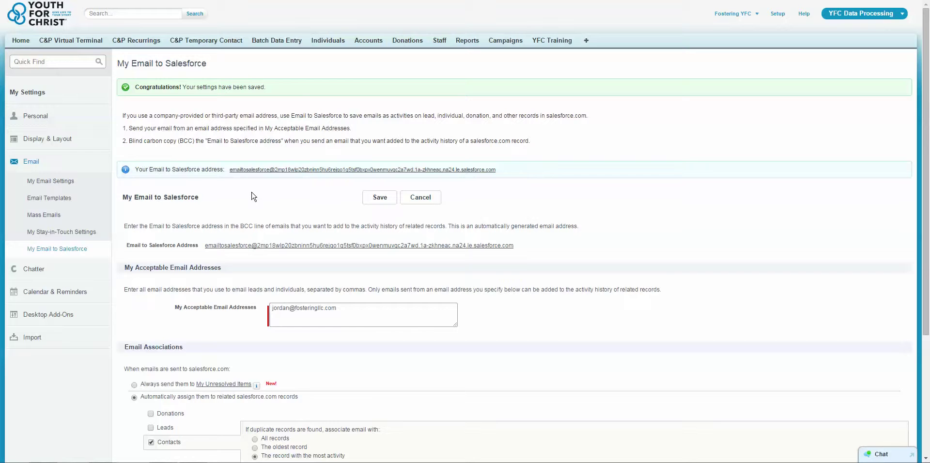
Try to copy the generated Email to Salesforce address on the My Email to Salesforce page
{"action": "left_click_drag", "start_coordinate": [134, 86], "coordinate": [287, 77]}
{"action": "left_click", "coordinate": [301, 96]}
{"action": "right_click", "coordinate": [242, 248]}
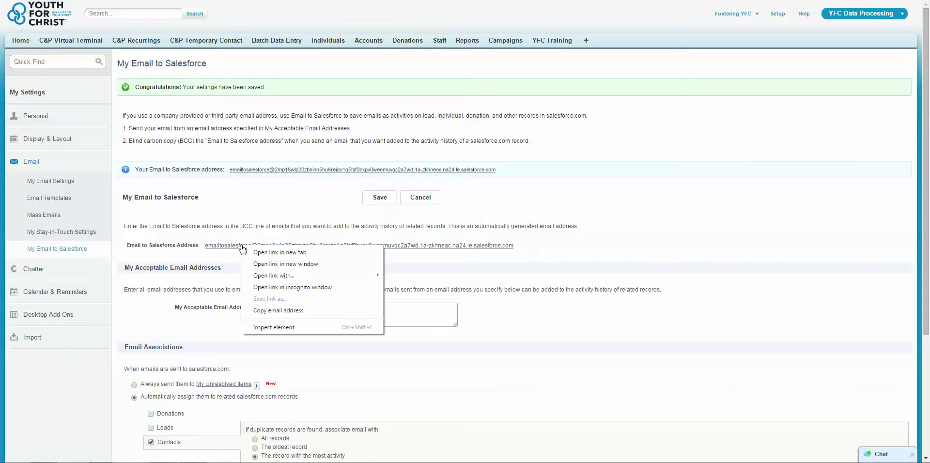
{"action": "left_click", "coordinate": [268, 311]}
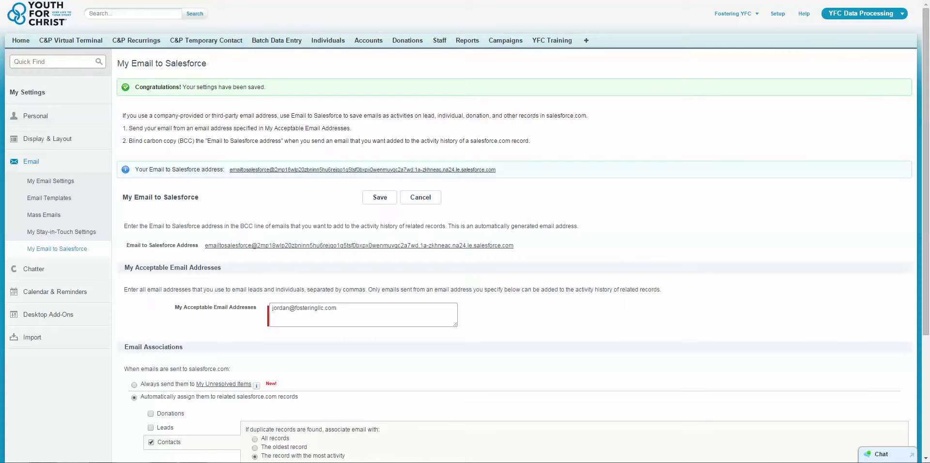
Switch to Gmail, go to Contacts, and create a new contact
{"action": "left_click_drag", "start_coordinate": [929, 6], "coordinate": [305, 0]}
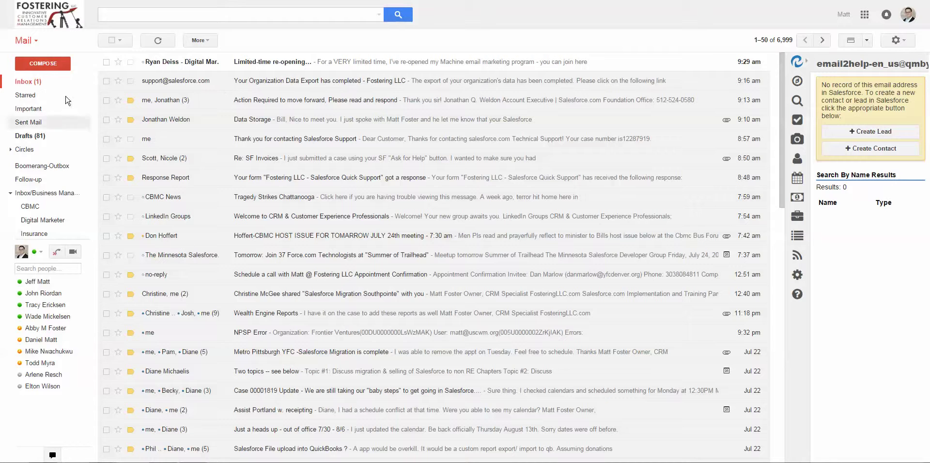
{"action": "left_click", "coordinate": [30, 43]}
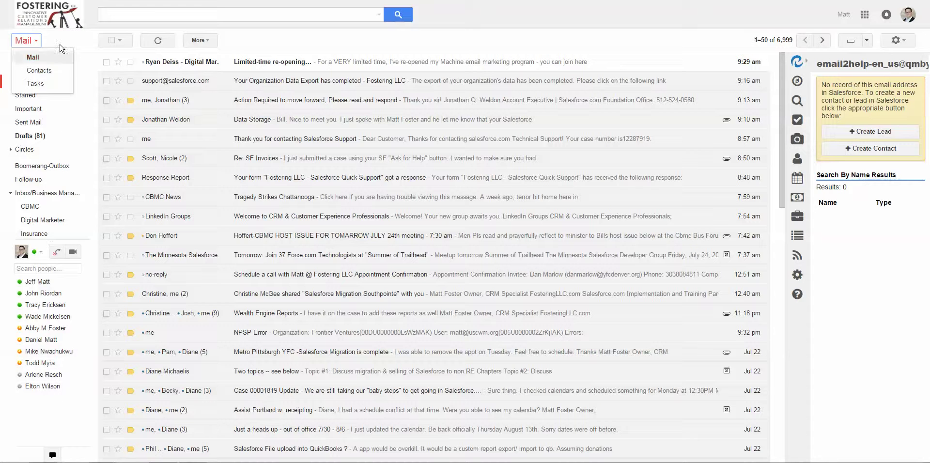
{"action": "left_click", "coordinate": [40, 74]}
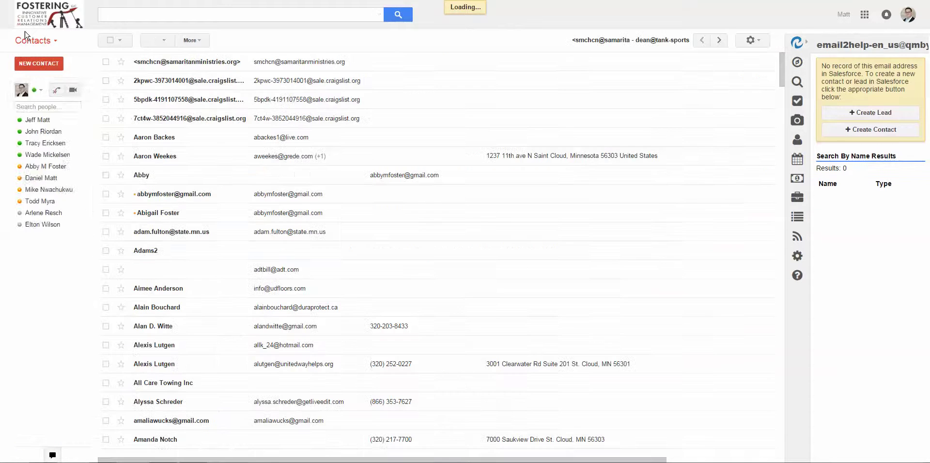
{"action": "left_click", "coordinate": [39, 63]}
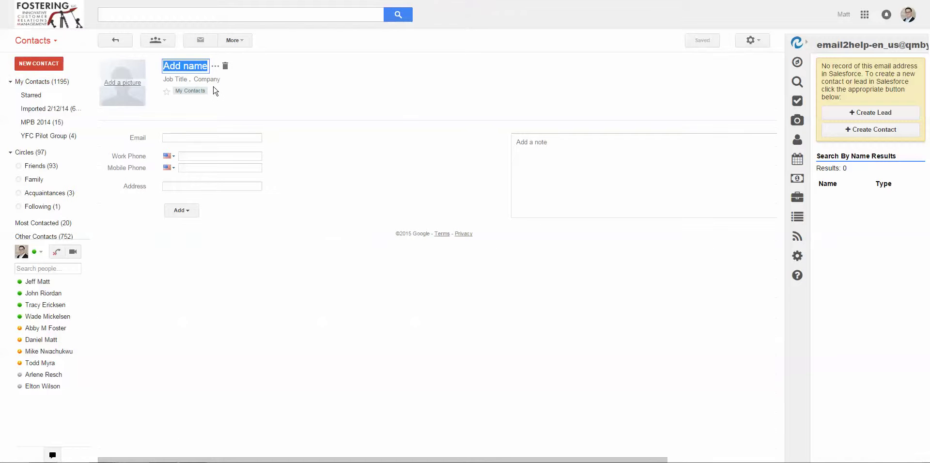
Name the new contact "Salesforce - YFC Devloper"
{"action": "type", "text": "Salesforce"}
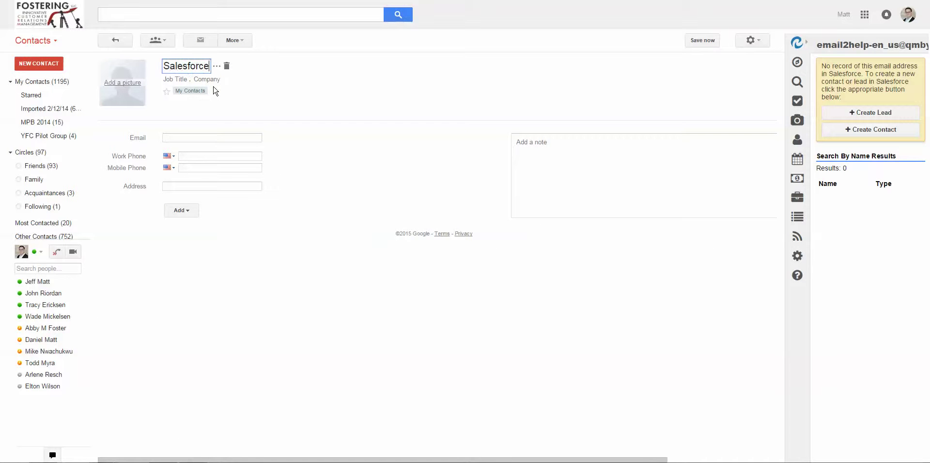
{"action": "type", "text": " - "}
{"action": "type", "text": "YFC "}
{"action": "type", "text": "Deliver"}
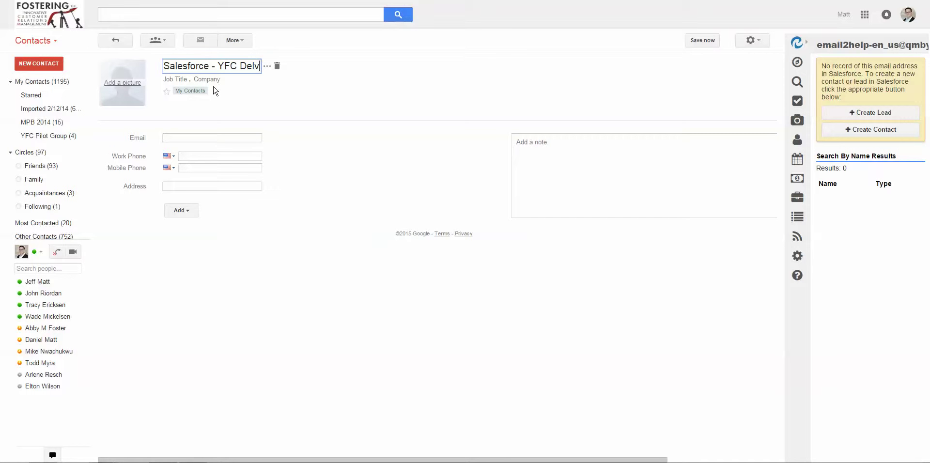
{"action": "key", "text": "BackSpace"}
{"action": "key", "text": "BackSpace"}
{"action": "key", "text": "BackSpace"}
{"action": "key", "text": "BackSpace"}
{"action": "key", "text": "BackSpace"}
{"action": "type", "text": "vloper"}
Try to paste the Email to Salesforce address into the new contact's email field
{"action": "left_click", "coordinate": [199, 137]}
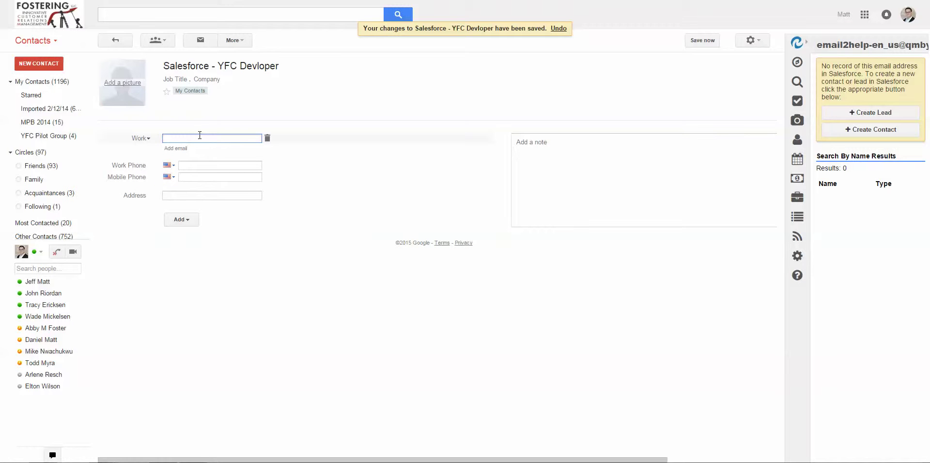
{"action": "right_click", "coordinate": [199, 137]}
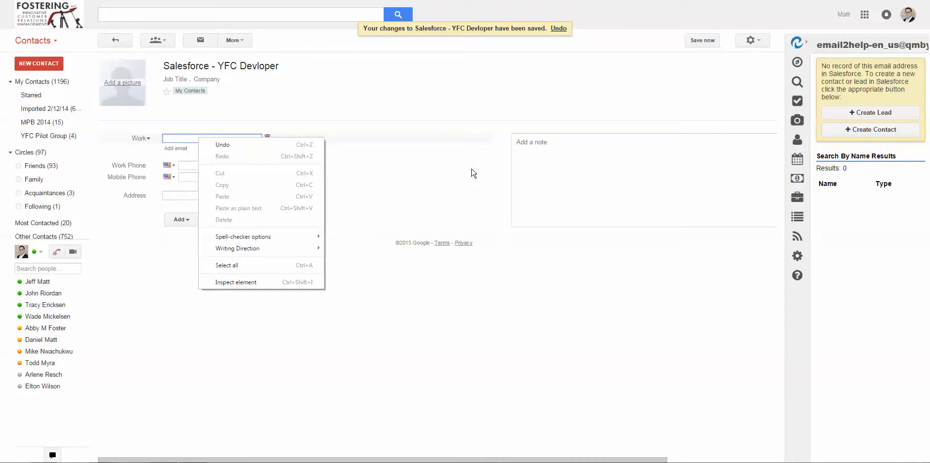
{"action": "left_click", "coordinate": [273, 145]}
{"action": "right_click", "coordinate": [189, 137]}
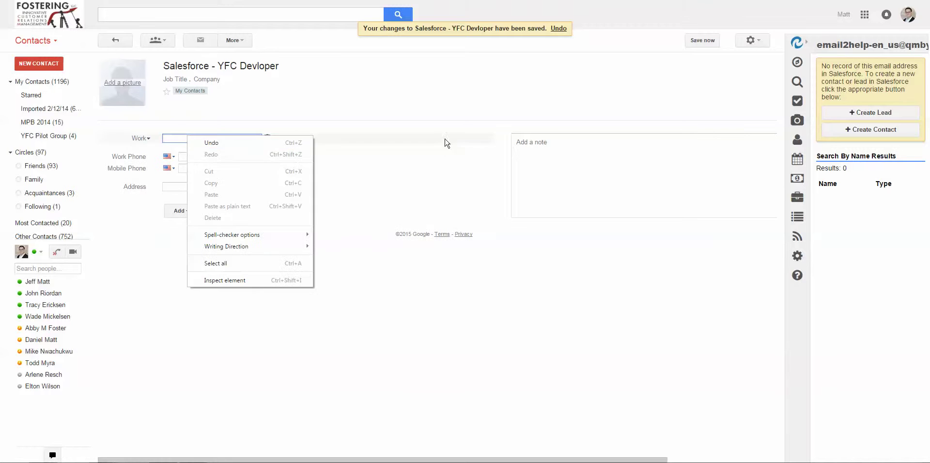
Switch back to Salesforce and copy the text of the Email to Salesforce address from the notice above the settings
{"action": "left_click", "coordinate": [421, 122]}
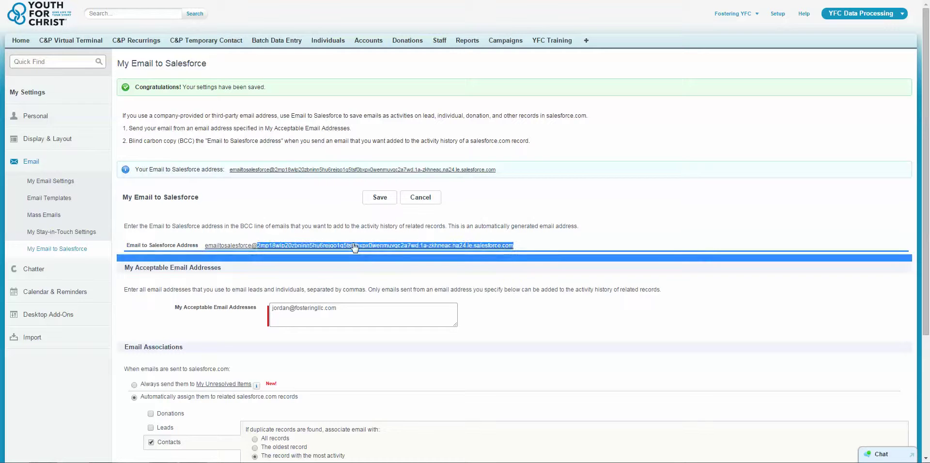
{"action": "left_click_drag", "start_coordinate": [498, 172], "coordinate": [230, 171]}
{"action": "right_click", "coordinate": [241, 171]}
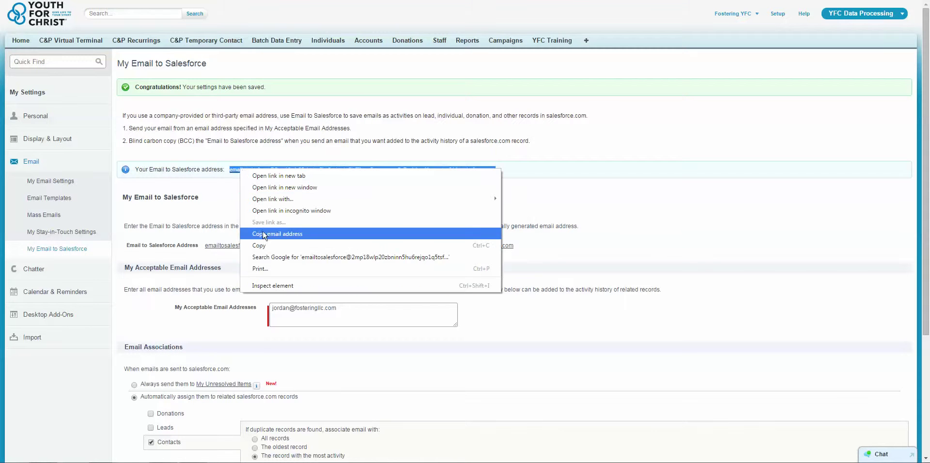
{"action": "left_click", "coordinate": [264, 246]}
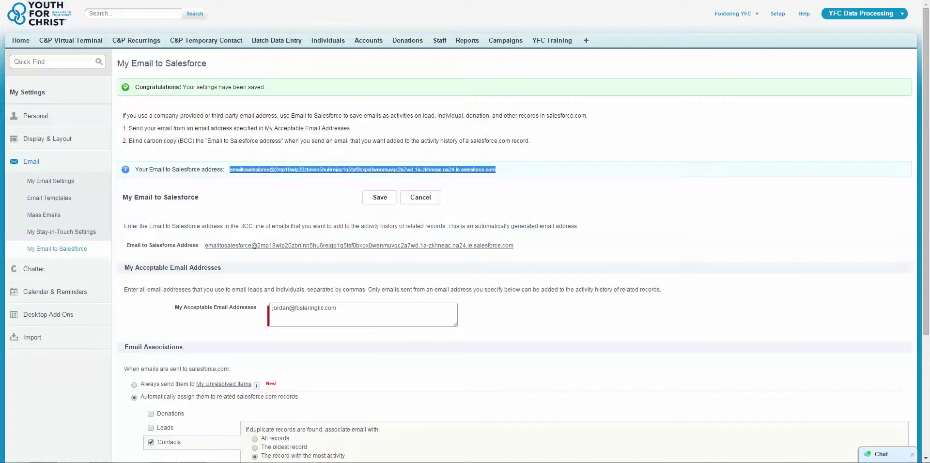
Switch to Gmail, paste the copied Email to Salesforce address as the contact's work email, and let the contact save
{"action": "key", "text": "alt+Tab"}
{"action": "right_click", "coordinate": [179, 138]}
{"action": "left_click", "coordinate": [207, 193]}
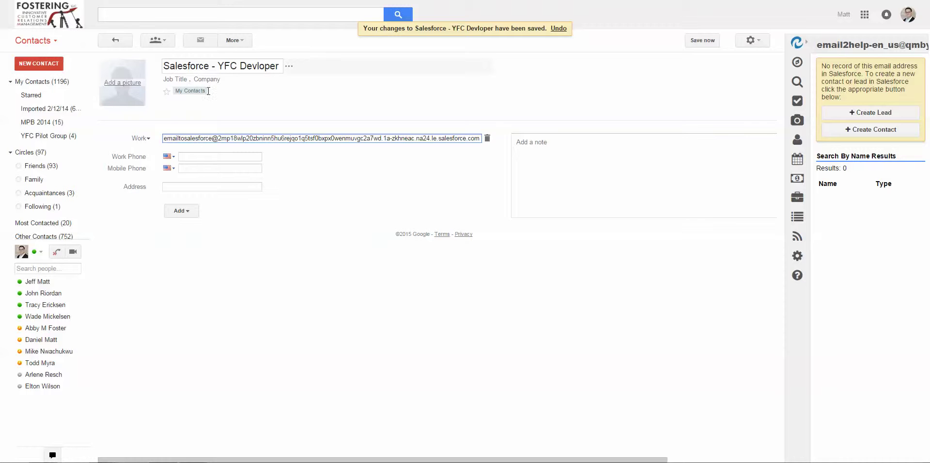
{"action": "left_click", "coordinate": [247, 109]}
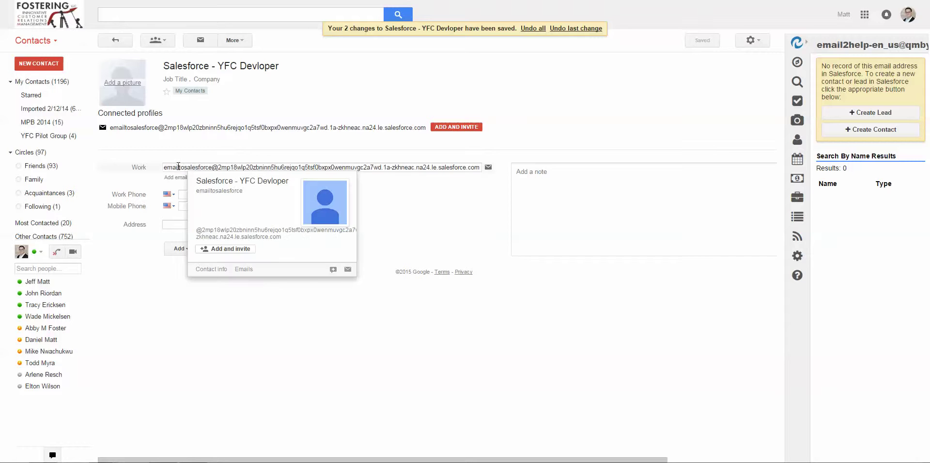
Add a "mailto:" prefix to the contact's work email address and remove it again
{"action": "left_click", "coordinate": [350, 167]}
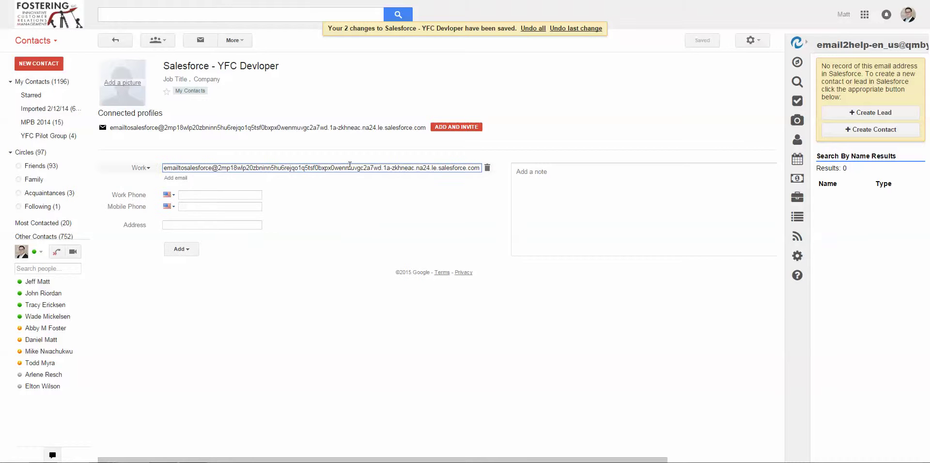
{"action": "key", "text": "Home"}
{"action": "type", "text": "mailto:"}
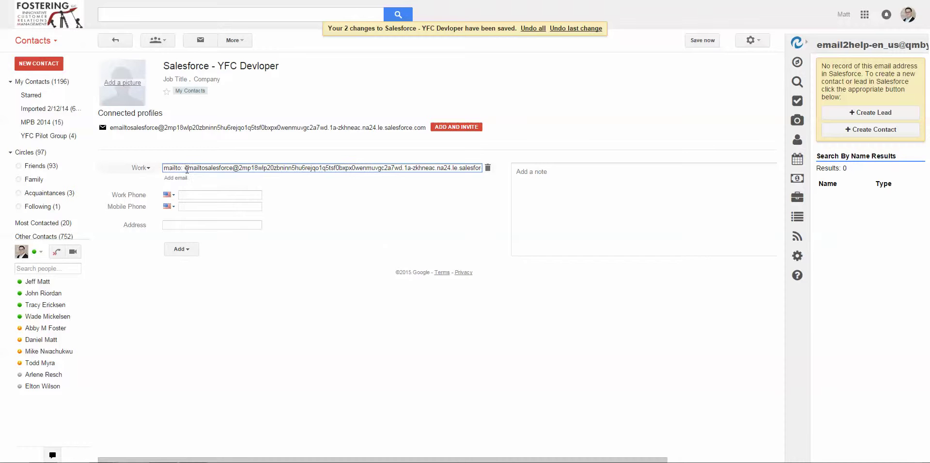
{"action": "mouse_move", "coordinate": [184, 168]}
{"action": "left_click_drag", "start_coordinate": [186, 168], "coordinate": [98, 165]}
{"action": "key", "text": "BackSpace"}
{"action": "mouse_move", "coordinate": [204, 168]}
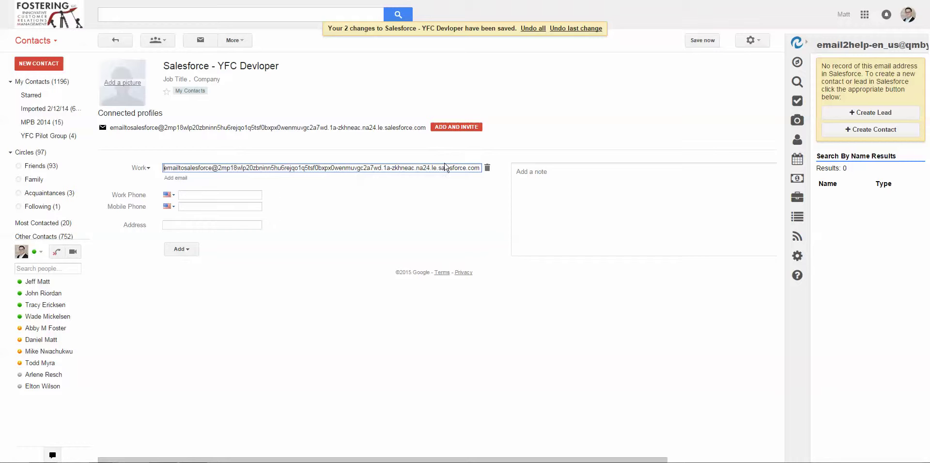
{"action": "left_click", "coordinate": [400, 202]}
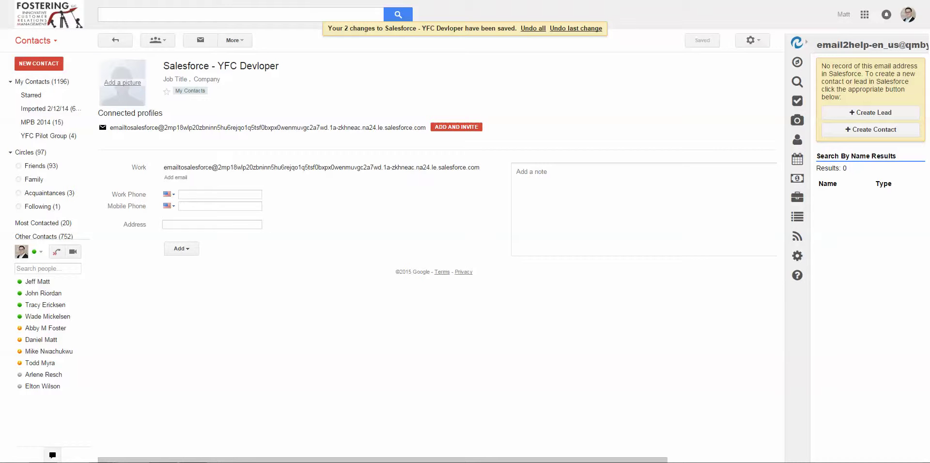
Return to Mail and start a new message addressed to the suggested yfc.net contact
{"action": "left_click", "coordinate": [57, 60]}
{"action": "left_click", "coordinate": [34, 41]}
{"action": "left_click", "coordinate": [24, 57]}
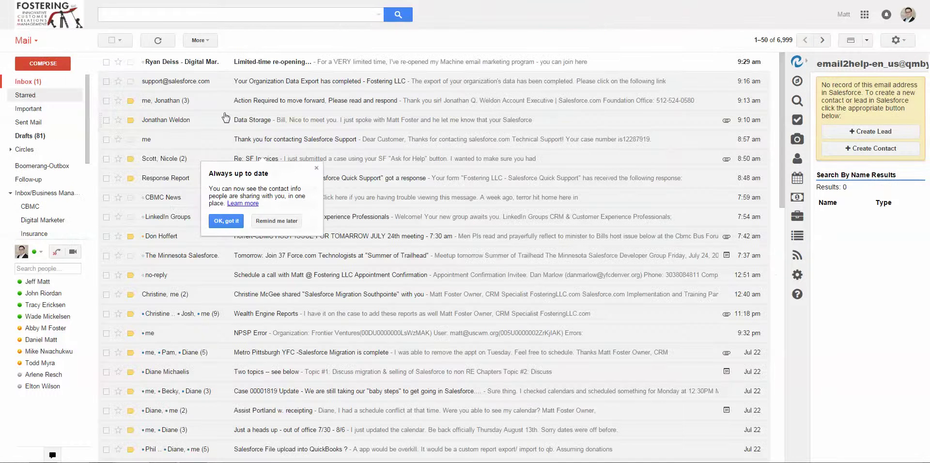
{"action": "left_click", "coordinate": [54, 62]}
{"action": "type", "text": "diane"}
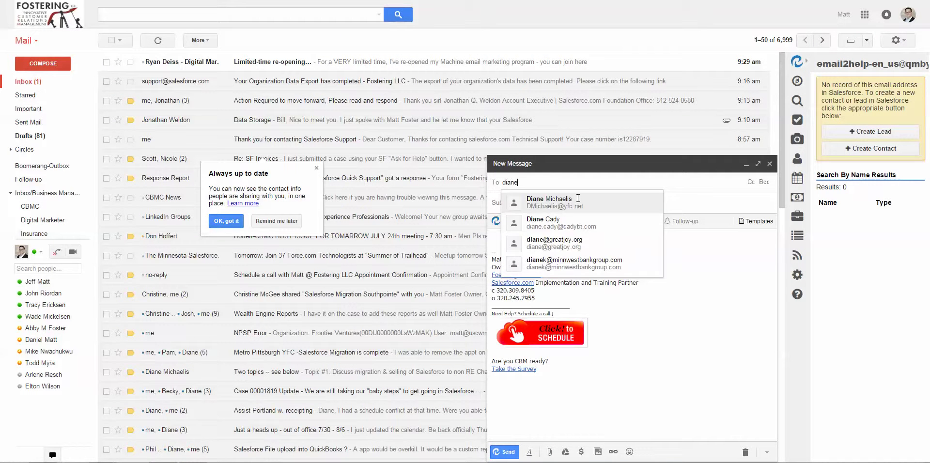
{"action": "left_click", "coordinate": [578, 199]}
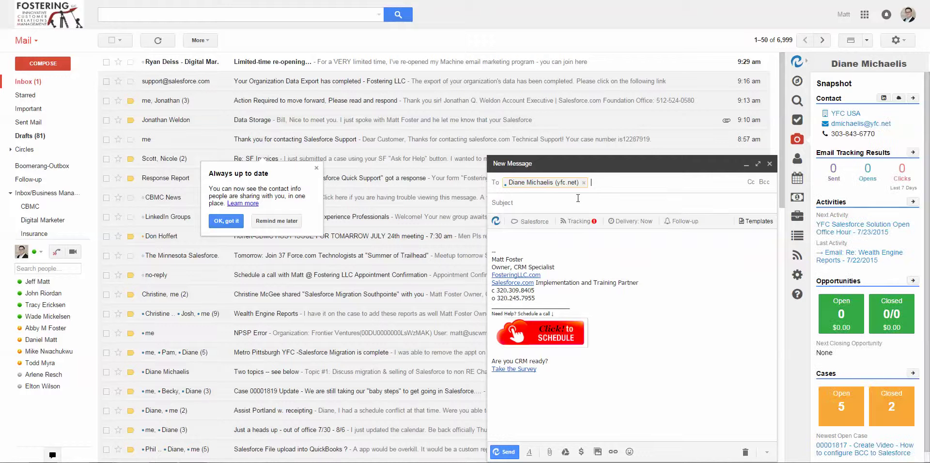
Add the "Salesforce - YFC Devloper" contact as a Bcc recipient of the new message
{"action": "left_click", "coordinate": [764, 182]}
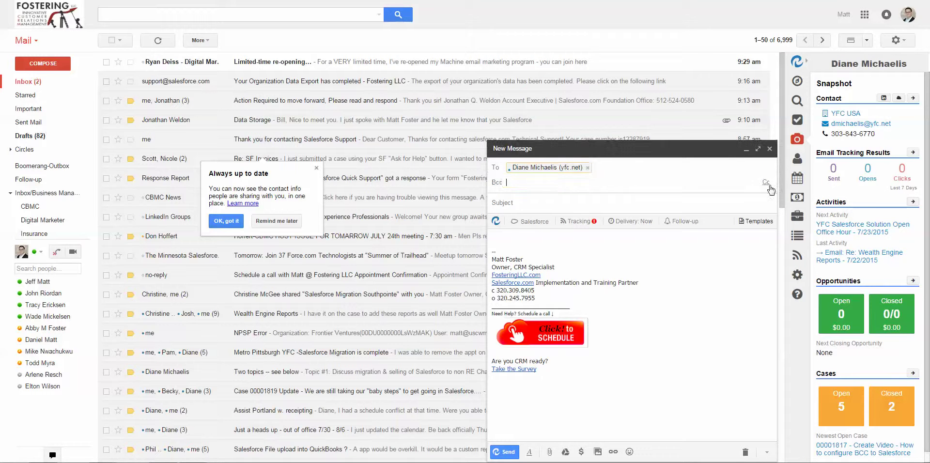
{"action": "type", "text": "sale"}
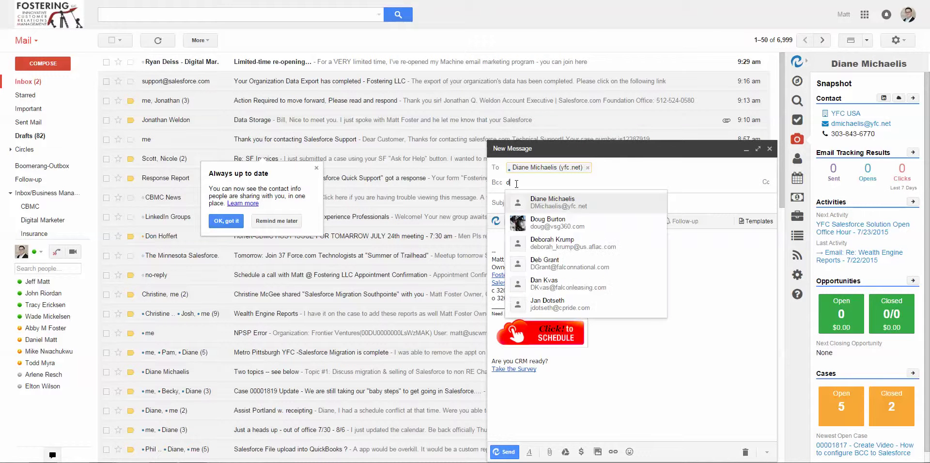
{"action": "type", "text": "s"}
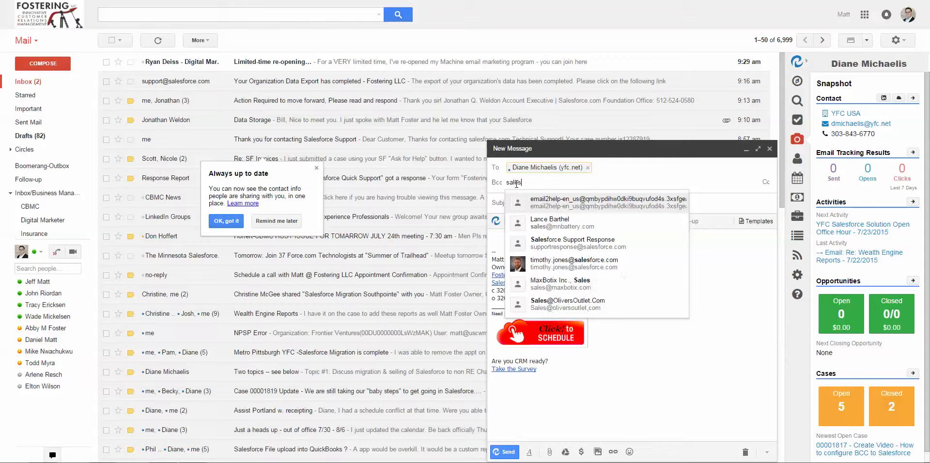
{"action": "type", "text": "force"}
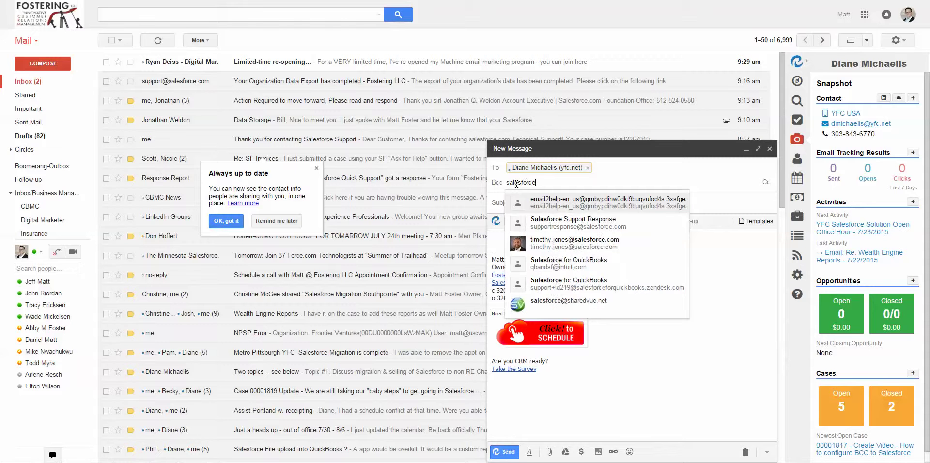
{"action": "type", "text": " -"}
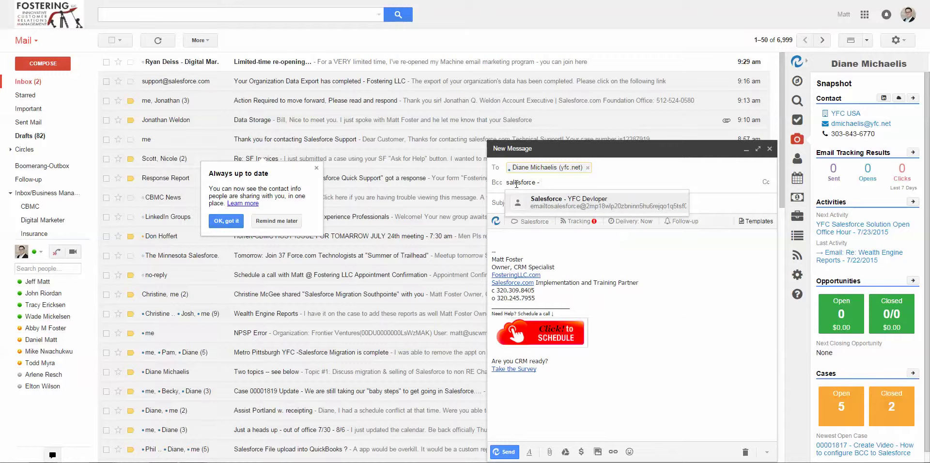
{"action": "left_click", "coordinate": [555, 207]}
Enter the subject "Test log into Salesforce" and the body "just a test please disrguard", correct the misspelled word, and send the message
{"action": "left_click", "coordinate": [555, 203]}
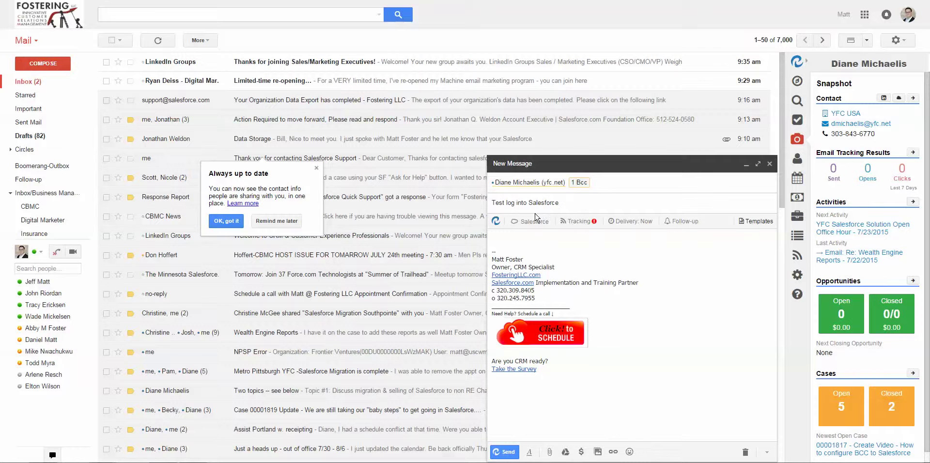
{"action": "left_click", "coordinate": [517, 239]}
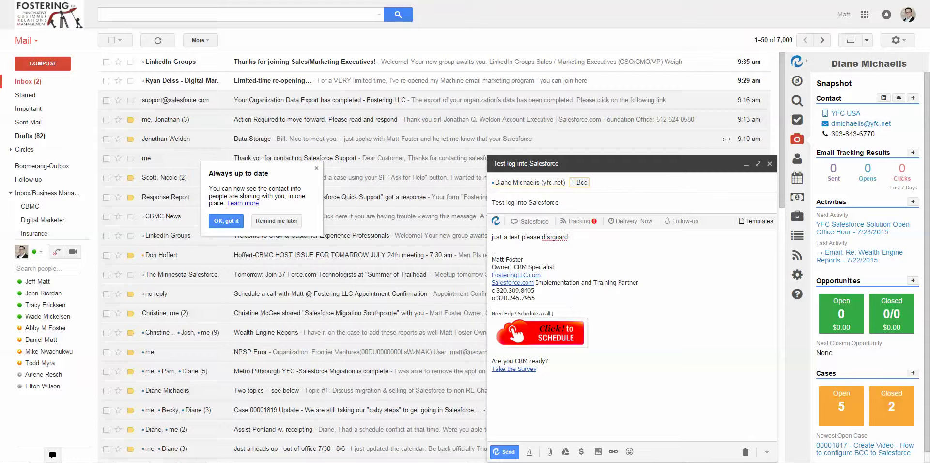
{"action": "right_click", "coordinate": [562, 237]}
{"action": "left_click", "coordinate": [574, 243]}
{"action": "left_click", "coordinate": [504, 452]}
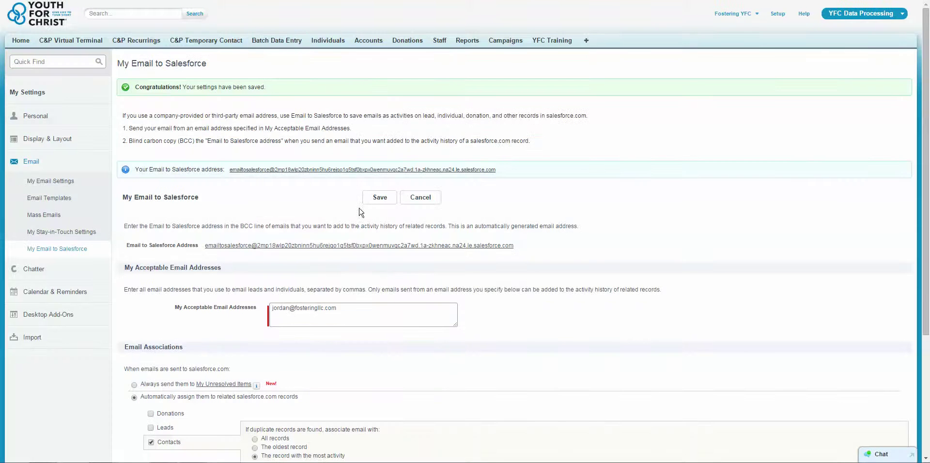
Switch to Salesforce, open the email recipient's record from the Home page's recent items, and examine its Activity History
{"action": "left_click", "coordinate": [18, 41]}
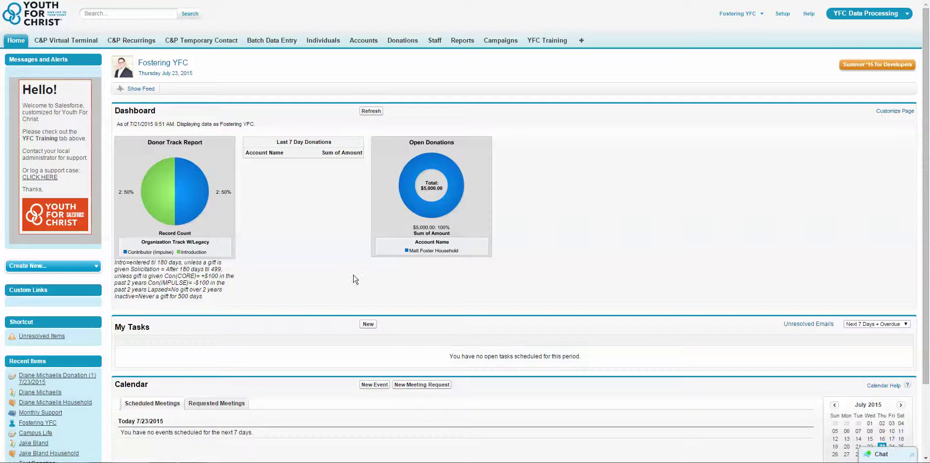
{"action": "scroll", "coordinate": [350, 296], "scroll_direction": "down", "scroll_amount": 1}
{"action": "mouse_move", "coordinate": [37, 347]}
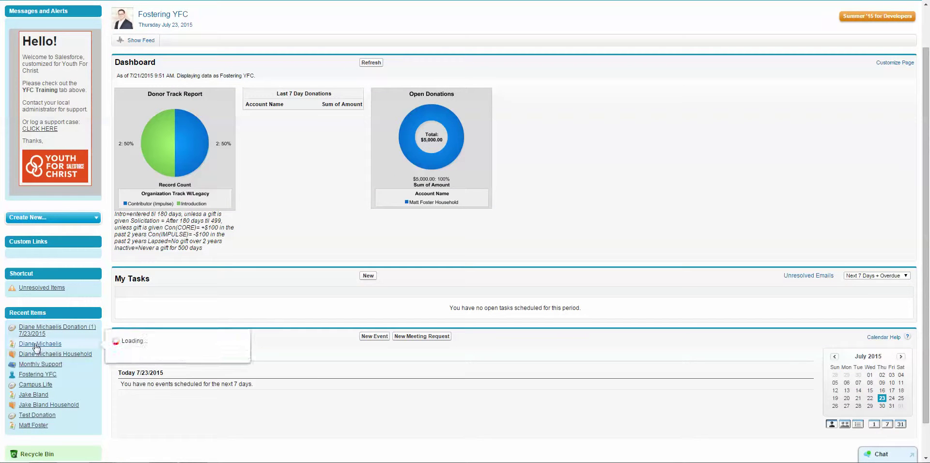
{"action": "left_click", "coordinate": [37, 345]}
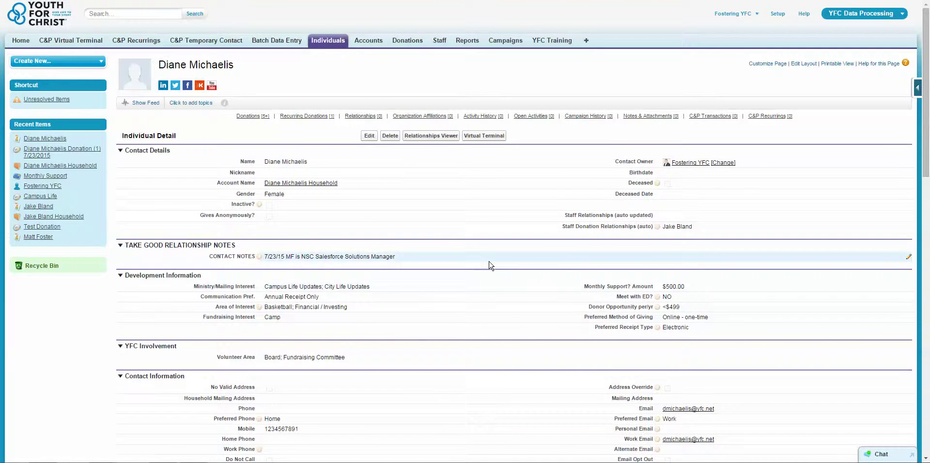
{"action": "scroll", "coordinate": [491, 264], "scroll_direction": "down", "scroll_amount": 8}
{"action": "scroll", "coordinate": [490, 265], "scroll_direction": "down", "scroll_amount": 5}
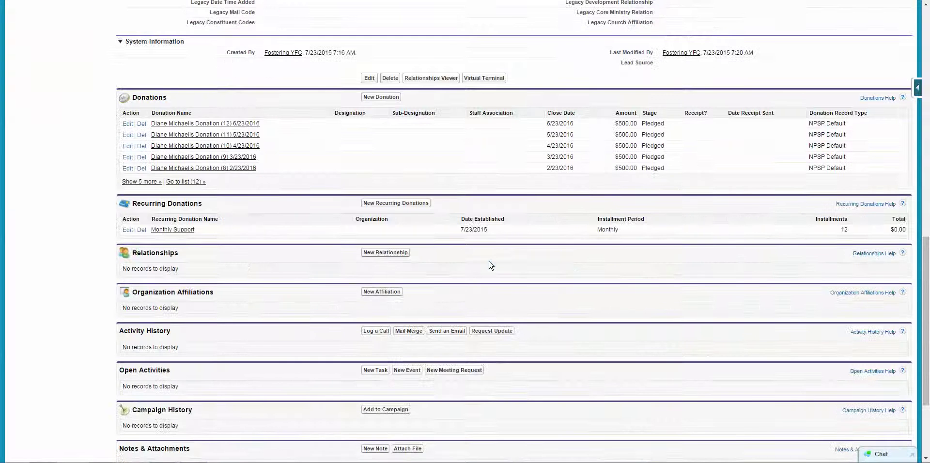
Examine the Activity History and Open Activities sections on the email recipient's record for the logged message
{"action": "scroll", "coordinate": [218, 287], "scroll_direction": "down", "scroll_amount": 1}
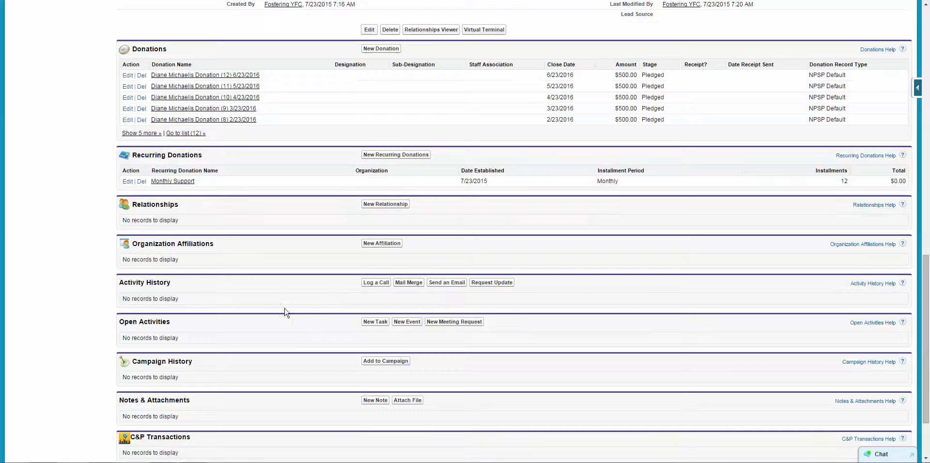
{"action": "left_click_drag", "start_coordinate": [269, 332], "coordinate": [202, 307]}
{"action": "left_click", "coordinate": [205, 301]}
{"action": "scroll", "coordinate": [222, 299], "scroll_direction": "up", "scroll_amount": 1}
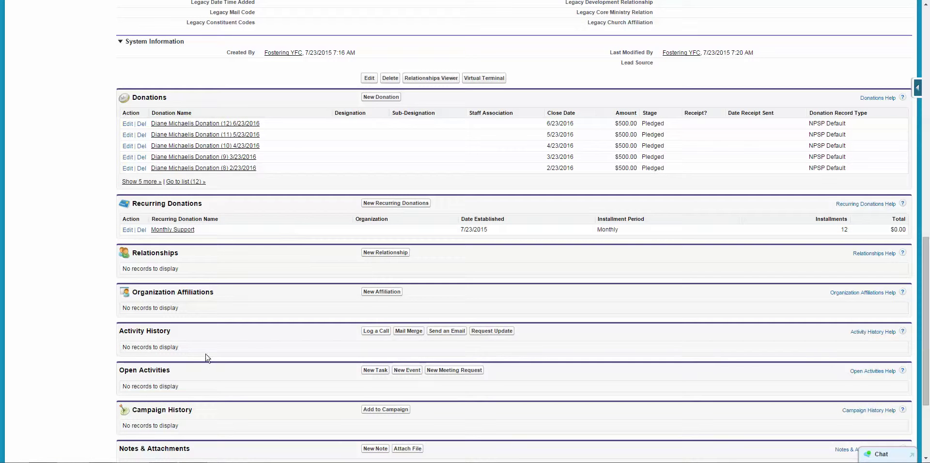
{"action": "left_click_drag", "start_coordinate": [143, 336], "coordinate": [165, 340]}
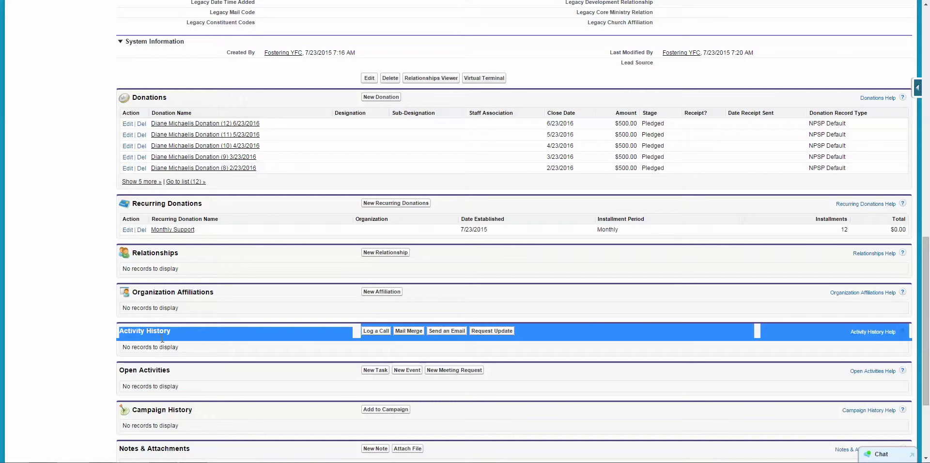
{"action": "left_click_drag", "start_coordinate": [171, 372], "coordinate": [133, 372]}
{"action": "left_click", "coordinate": [177, 359]}
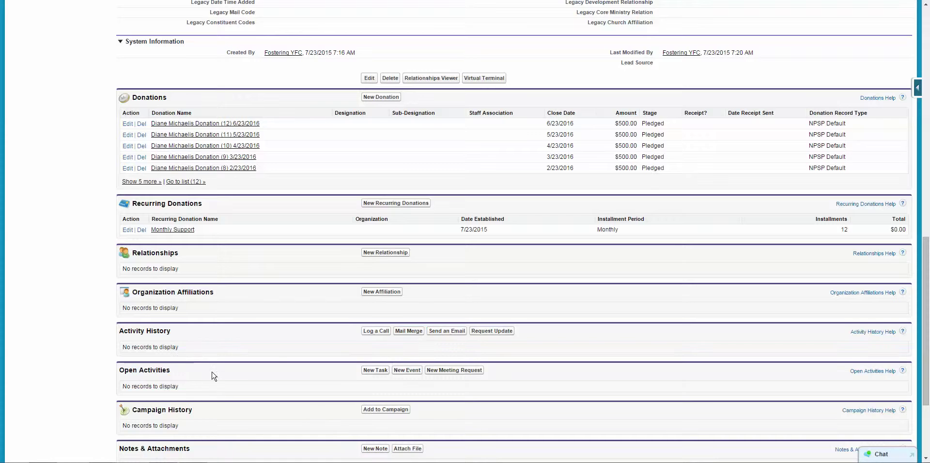
Open the Unresolved Items list from the Home page and dismiss its introductory notice to check for unassigned emails
{"action": "scroll", "coordinate": [213, 376], "scroll_direction": "up", "scroll_amount": 20}
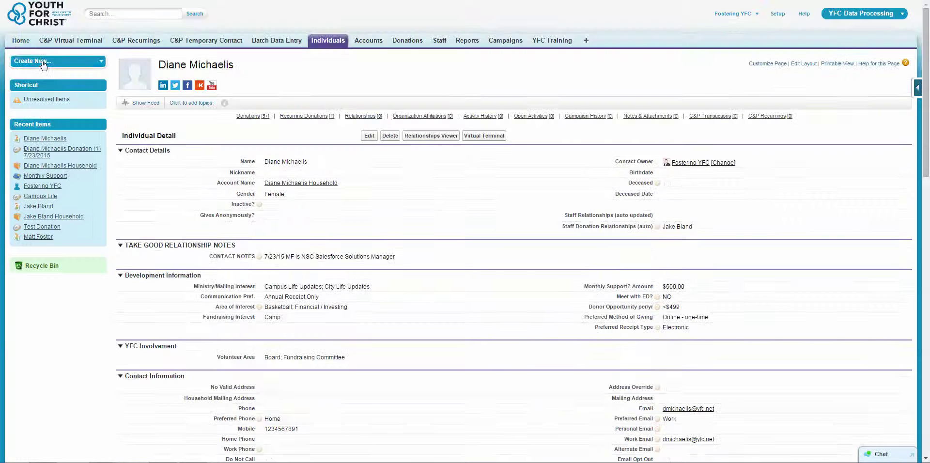
{"action": "left_click", "coordinate": [17, 44]}
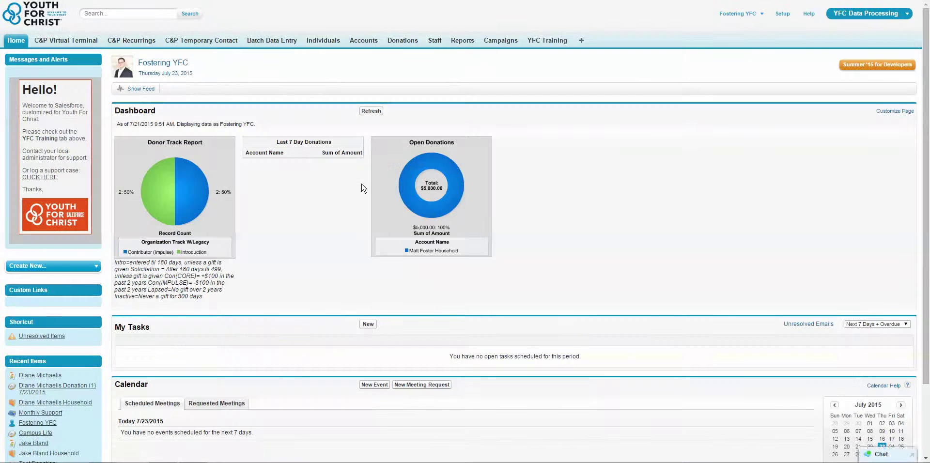
{"action": "scroll", "coordinate": [148, 305], "scroll_direction": "down", "scroll_amount": 2}
{"action": "scroll", "coordinate": [184, 184], "scroll_direction": "up", "scroll_amount": 2}
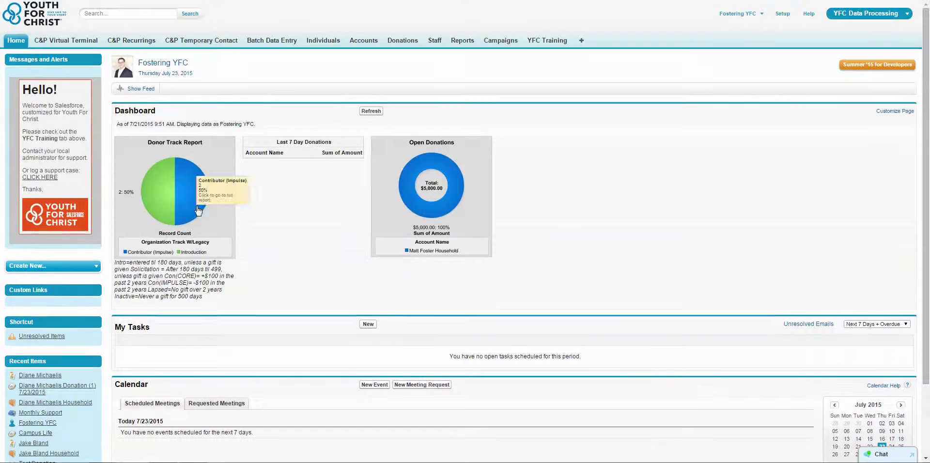
{"action": "scroll", "coordinate": [107, 255], "scroll_direction": "down", "scroll_amount": 2}
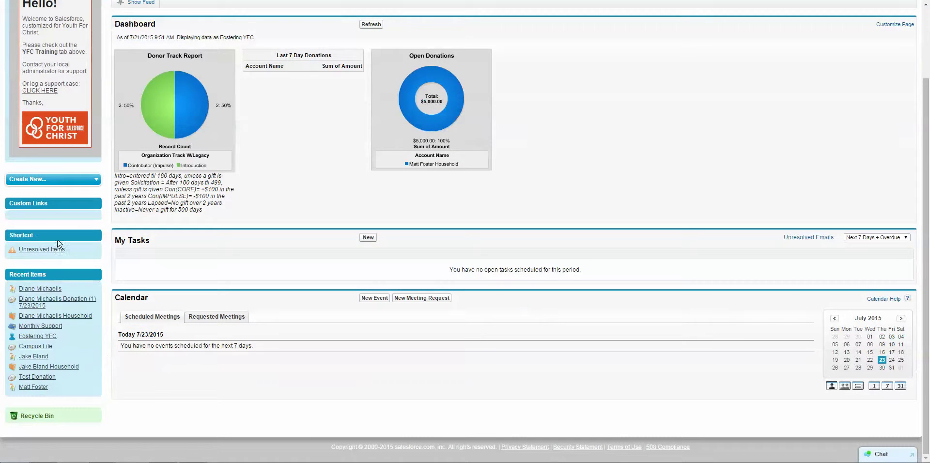
{"action": "left_click", "coordinate": [30, 250]}
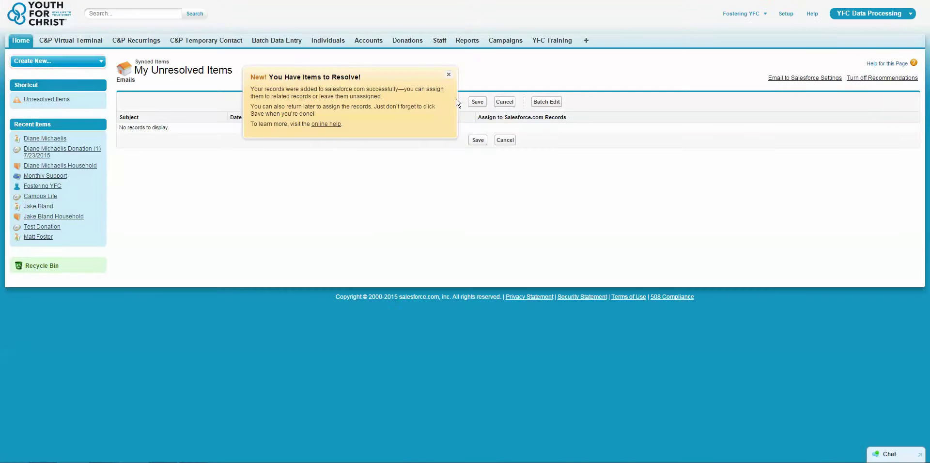
{"action": "left_click", "coordinate": [448, 76]}
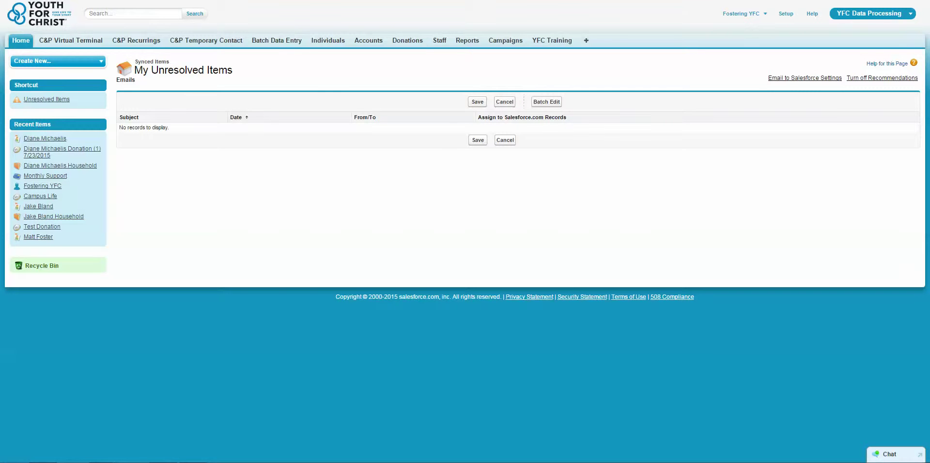
Switch to Gmail, open the "Test log into Salesforce" conversation in the inbox, and read the Mail Delivery System reply
{"action": "left_click", "coordinate": [266, 1]}
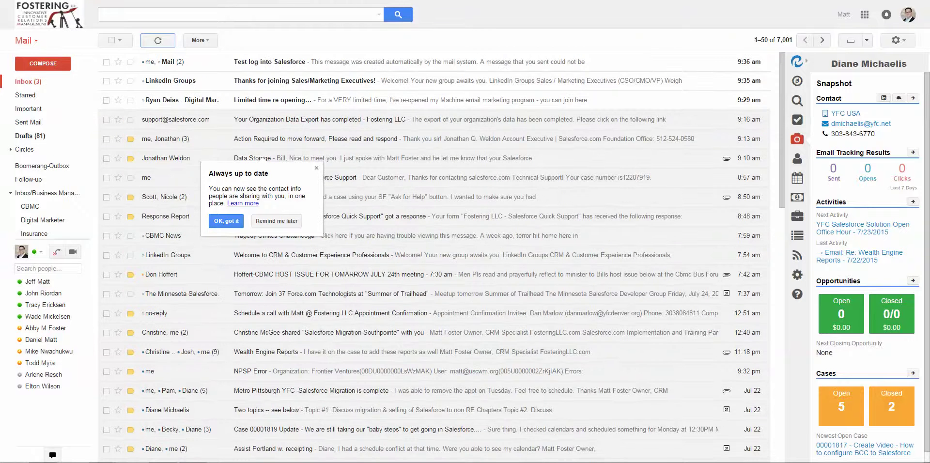
{"action": "left_click", "coordinate": [378, 63]}
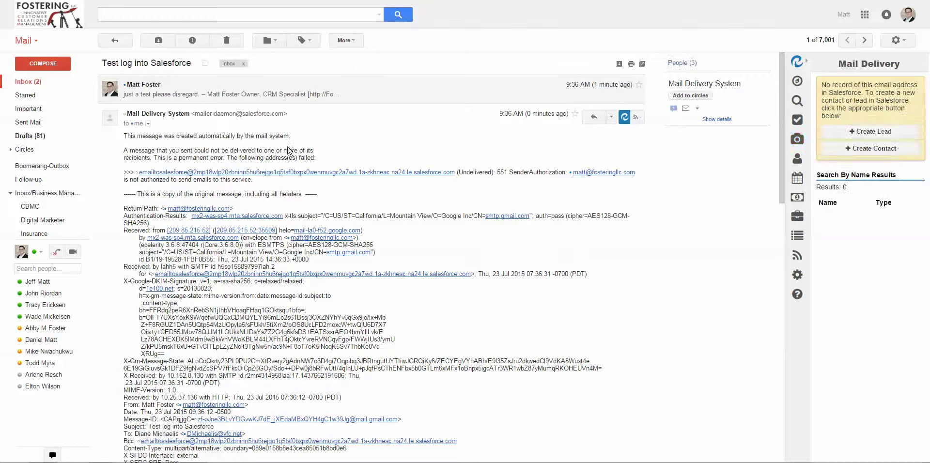
{"action": "scroll", "coordinate": [369, 142], "scroll_direction": "down", "scroll_amount": 1}
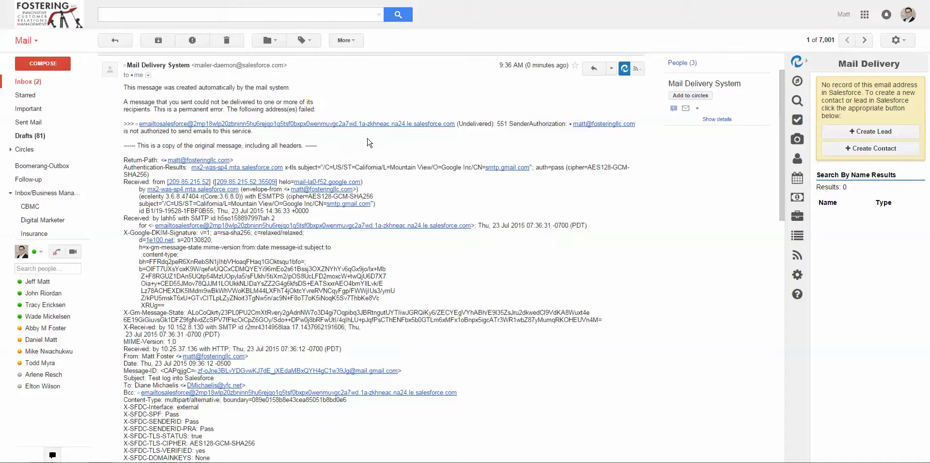
{"action": "scroll", "coordinate": [425, 144], "scroll_direction": "down", "scroll_amount": 1}
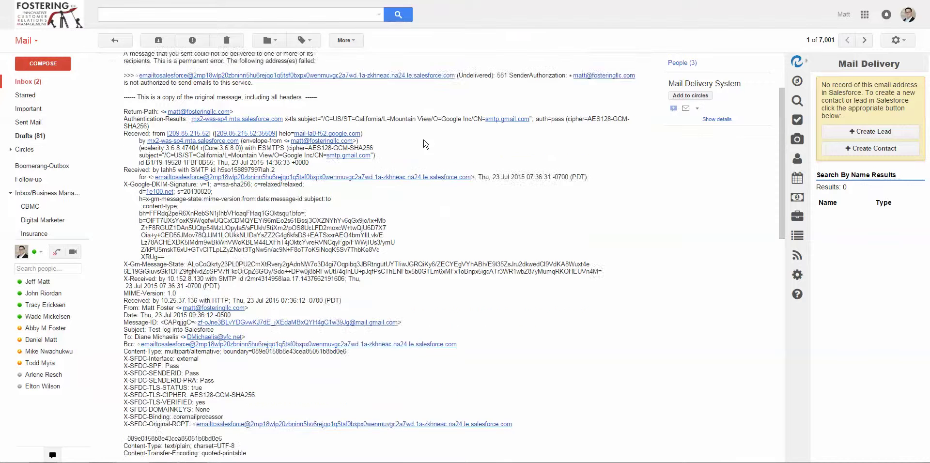
{"action": "scroll", "coordinate": [425, 143], "scroll_direction": "up", "scroll_amount": 2}
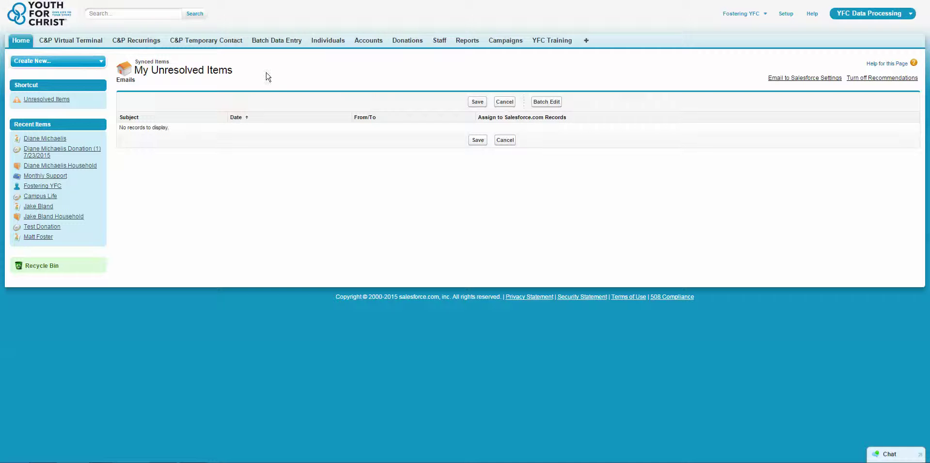
Switch to Salesforce and open the My Email to Salesforce page in the personal email settings
{"action": "left_click", "coordinate": [741, 14]}
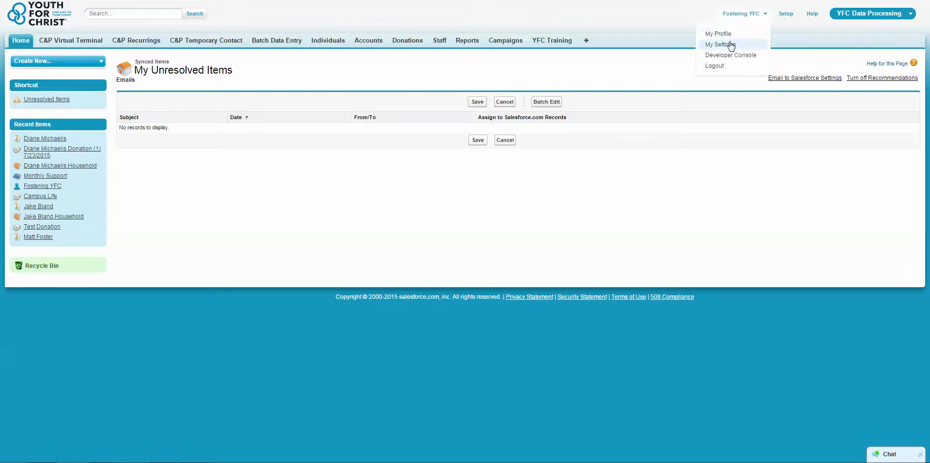
{"action": "left_click", "coordinate": [729, 41]}
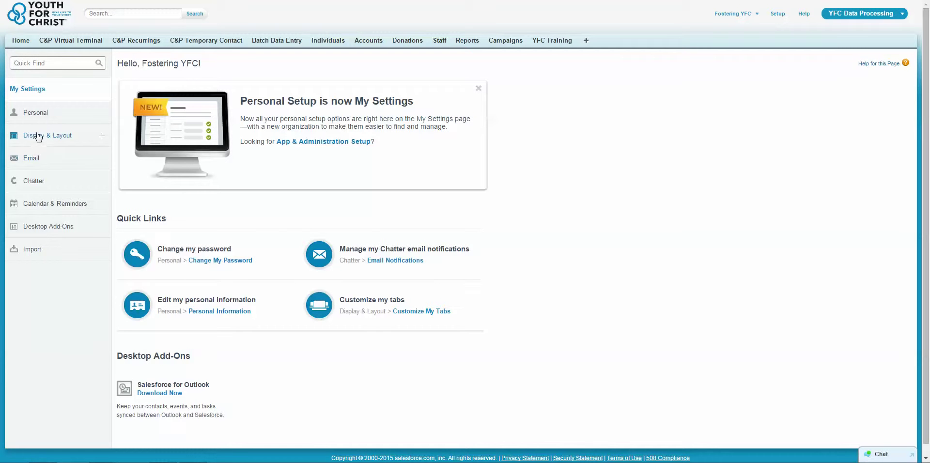
{"action": "left_click", "coordinate": [34, 138]}
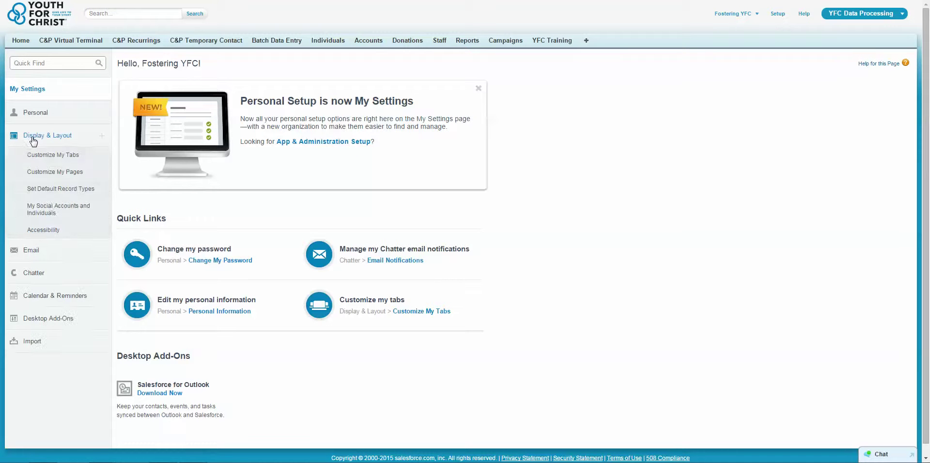
{"action": "left_click", "coordinate": [45, 253]}
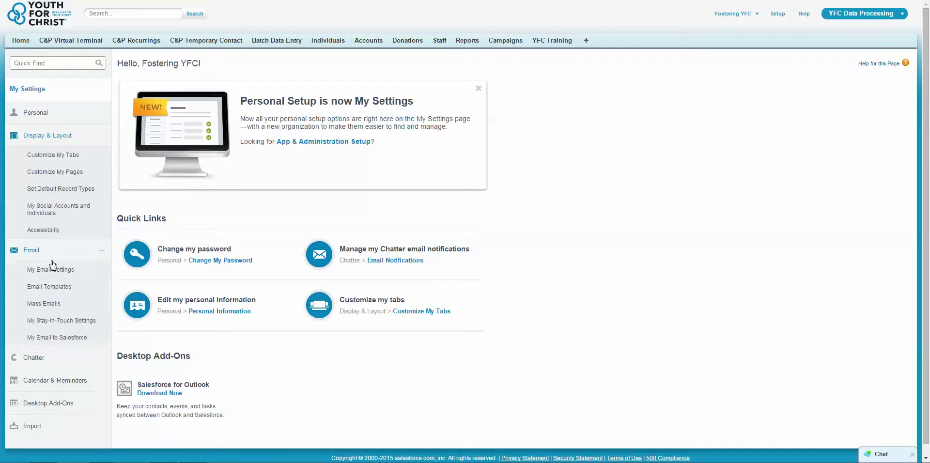
{"action": "left_click", "coordinate": [54, 335]}
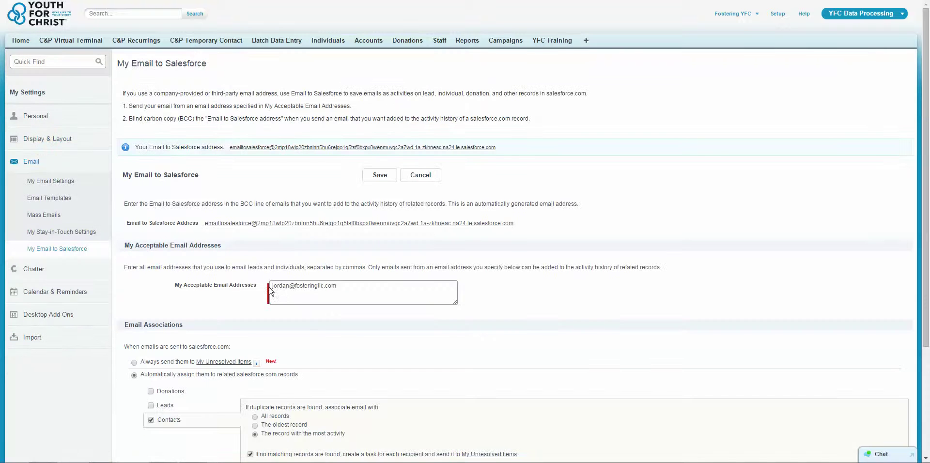
Replace the name part of the acceptable email address to match the sending Gmail account, save the settings, and return to the Home page
{"action": "left_click", "coordinate": [352, 285]}
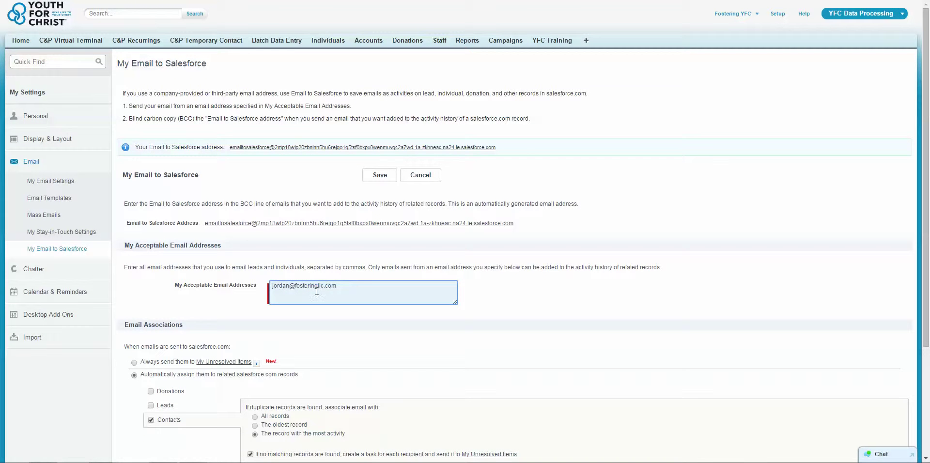
{"action": "left_click_drag", "start_coordinate": [290, 289], "coordinate": [200, 281]}
{"action": "type", "text": "matt"}
{"action": "left_click", "coordinate": [380, 176]}
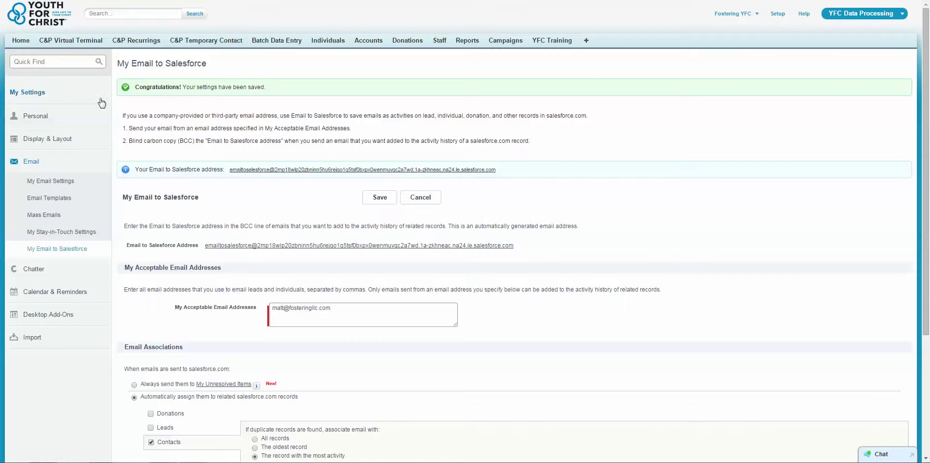
{"action": "left_click", "coordinate": [14, 43]}
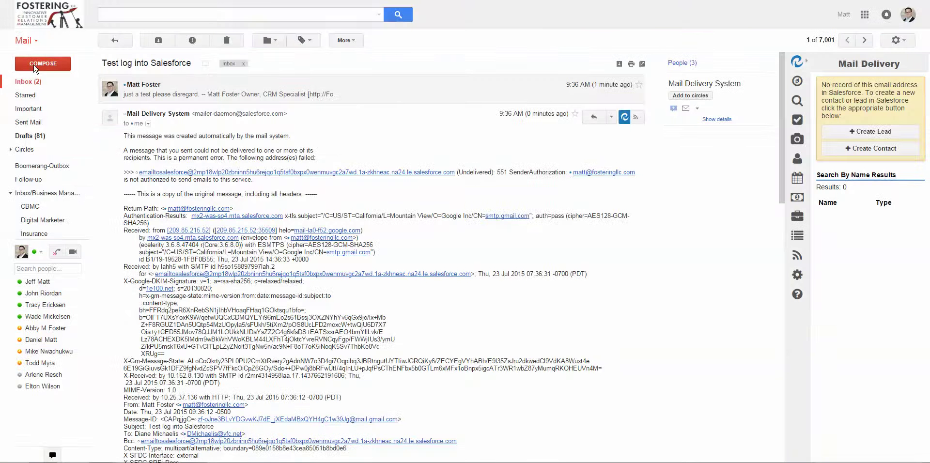
Switch to Gmail and start a new message addressed to the same yfc.net contact as the first test
{"action": "left_click", "coordinate": [43, 64]}
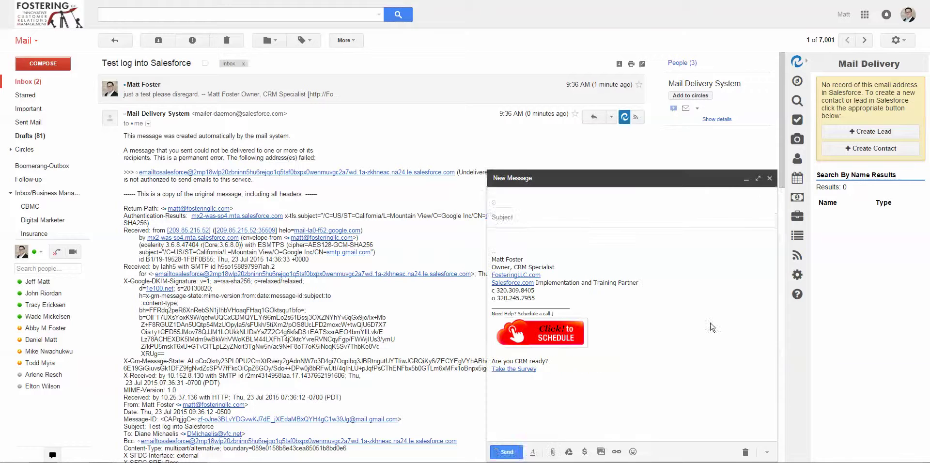
{"action": "type", "text": "dian"}
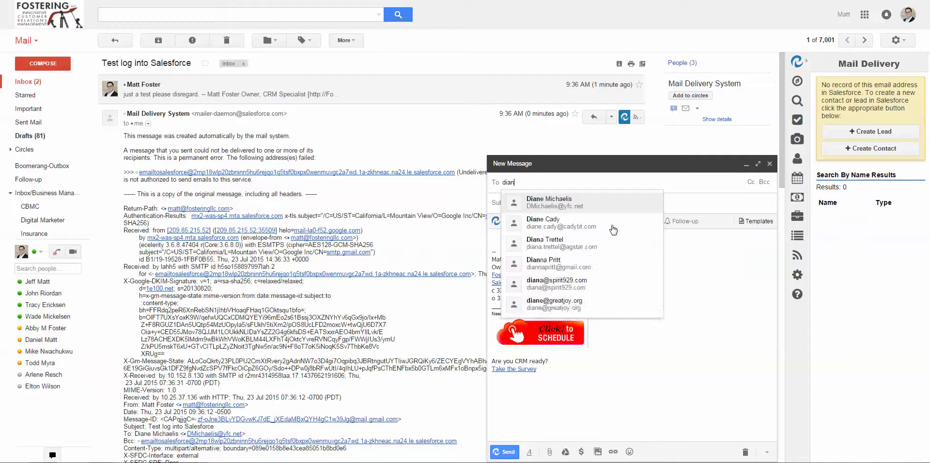
{"action": "key", "text": "Return"}
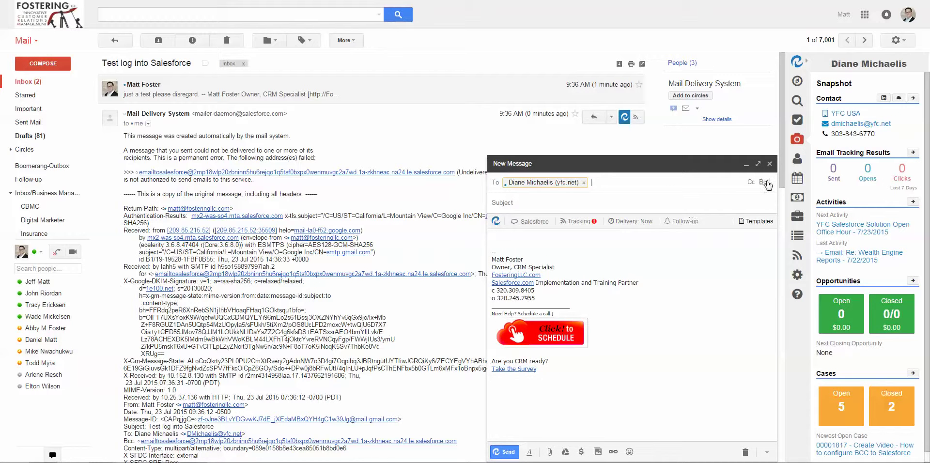
Add the "Salesforce - YFC Devloper" contact as Bcc recipient of the second test message
{"action": "left_click", "coordinate": [764, 182]}
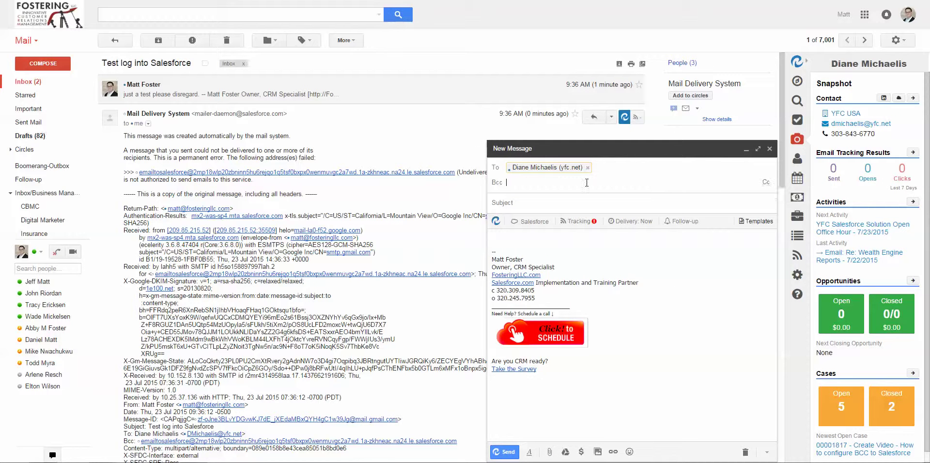
{"action": "type", "text": "salesforce -"}
{"action": "key", "text": "BackSpace"}
{"action": "type", "text": "-"}
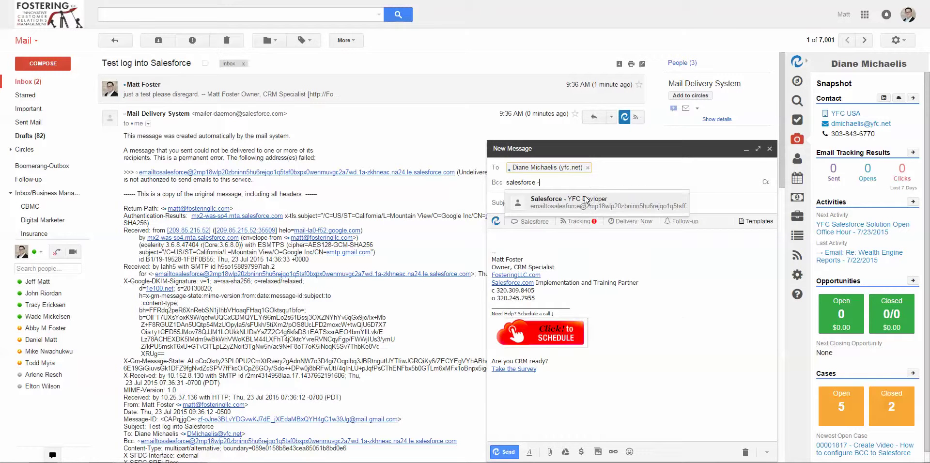
{"action": "left_click", "coordinate": [586, 199]}
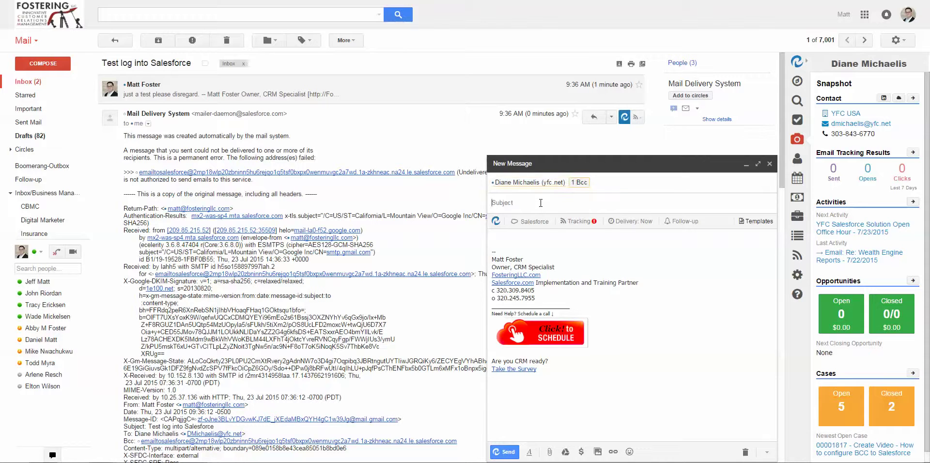
Enter the subject "test #2" and the body "just another test", send the message, and return to the inbox
{"action": "type", "text": "test #2"}
{"action": "key", "text": "Tab"}
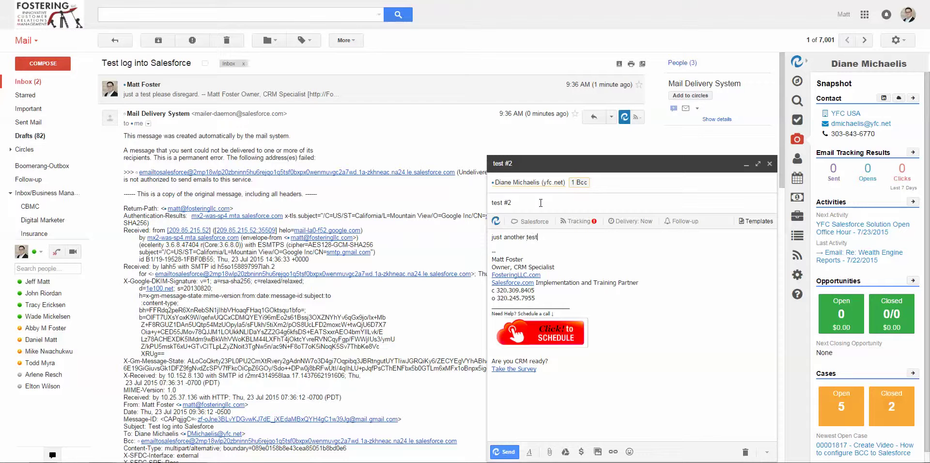
{"action": "left_click", "coordinate": [504, 452]}
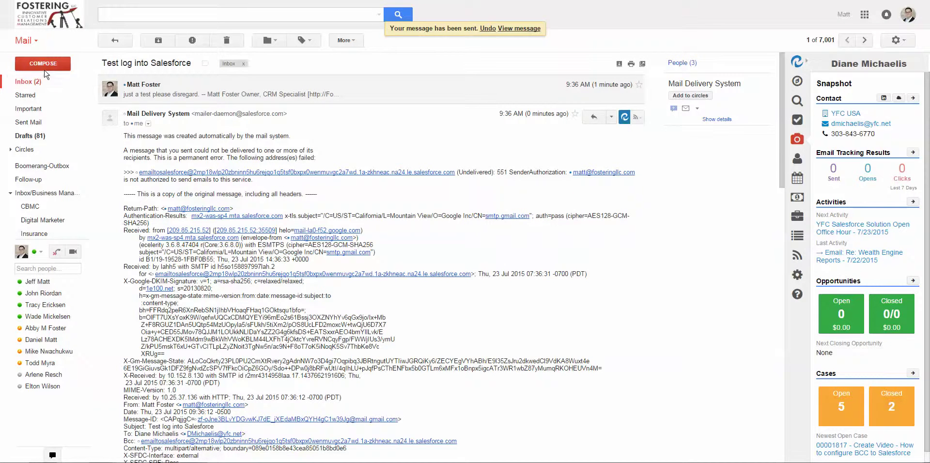
{"action": "left_click", "coordinate": [42, 84]}
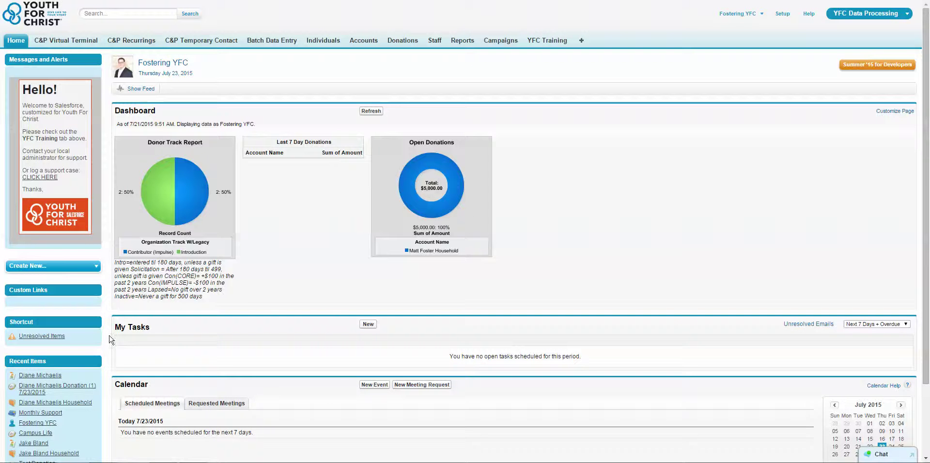
Switch to Salesforce, reopen the recipient's record from the recent items, and check its Activity History for the second test email
{"action": "left_click", "coordinate": [44, 377]}
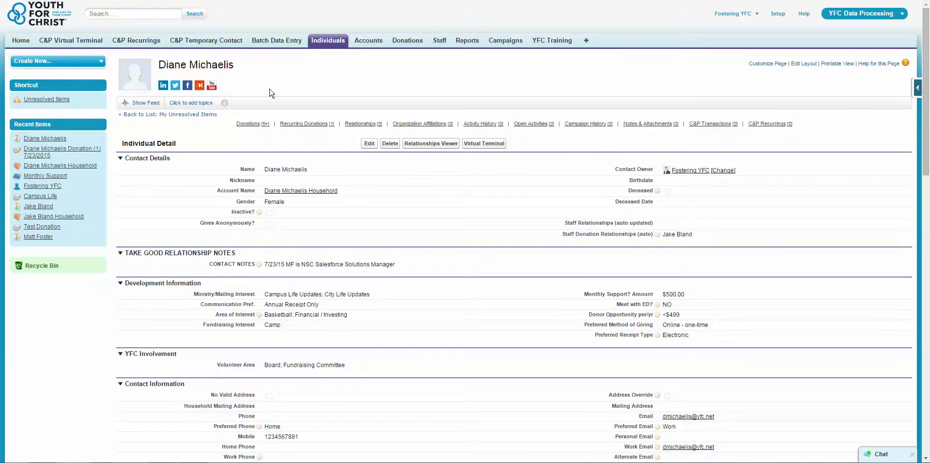
{"action": "scroll", "coordinate": [549, 148], "scroll_direction": "down", "scroll_amount": 12}
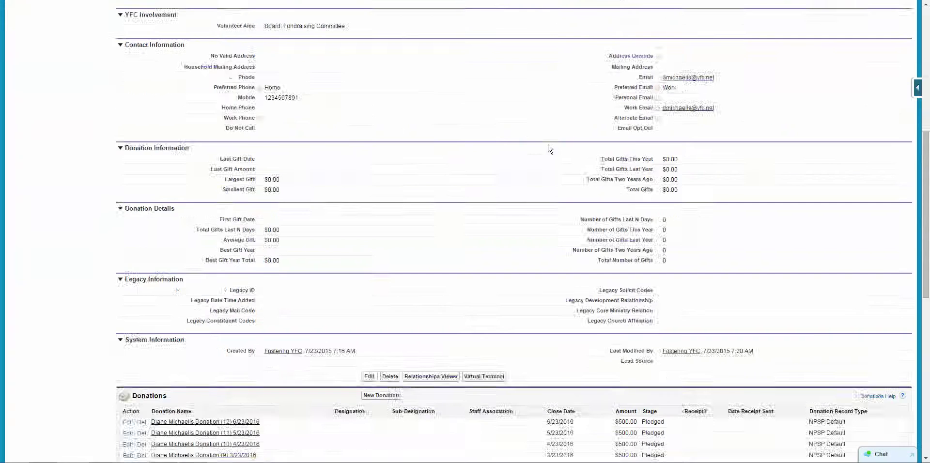
{"action": "scroll", "coordinate": [165, 375], "scroll_direction": "down", "scroll_amount": 1}
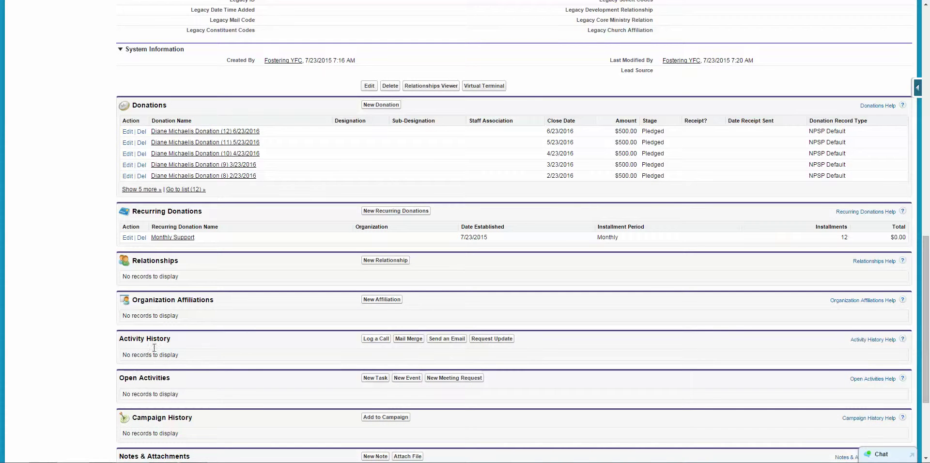
Open the unresolved items list in Salesforce, and refresh the Gmail inbox to check for new mail
{"action": "scroll", "coordinate": [235, 342], "scroll_direction": "up", "scroll_amount": 13}
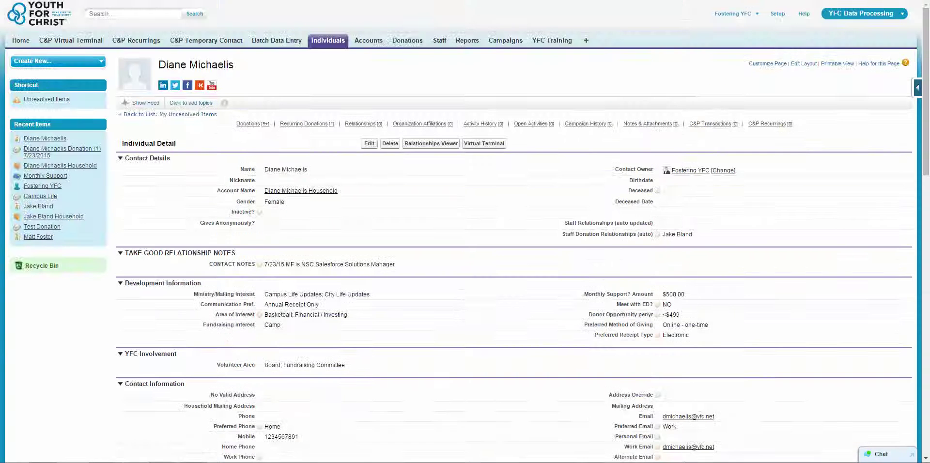
{"action": "left_click", "coordinate": [51, 100]}
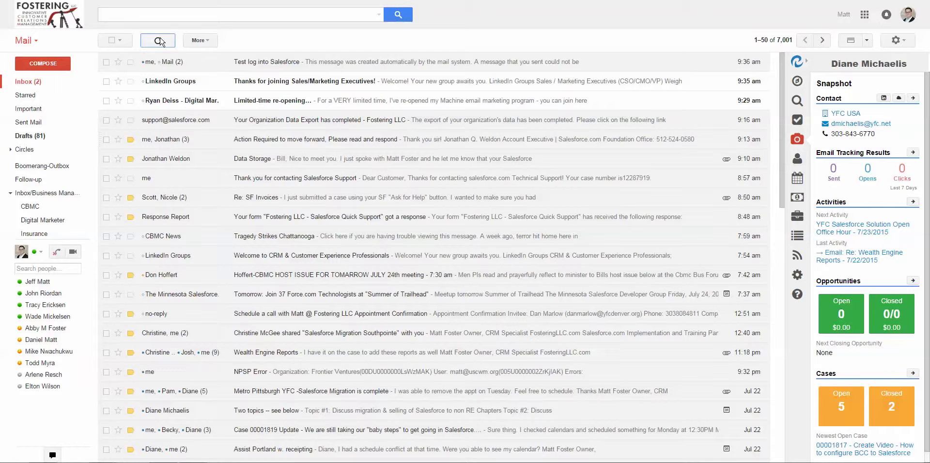
{"action": "left_click", "coordinate": [159, 41]}
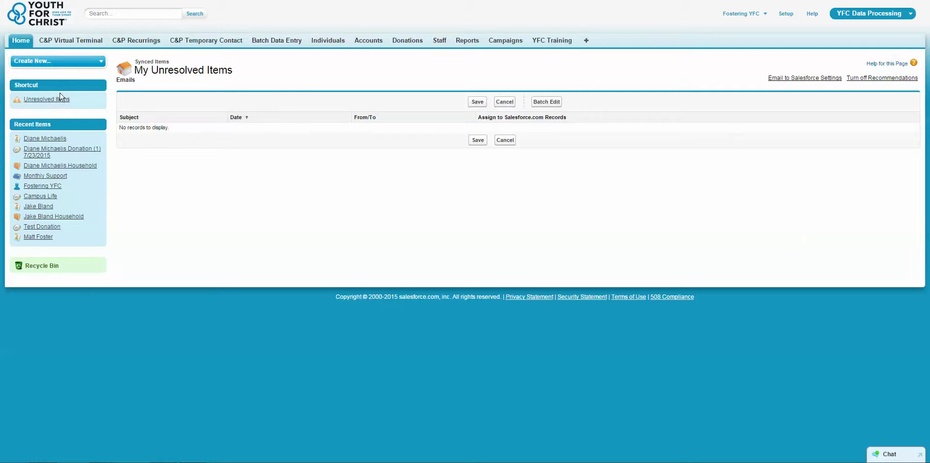
Return to the Salesforce home page, reopen the recipient's record from the recent items, and check its Activity History
{"action": "left_click", "coordinate": [22, 41]}
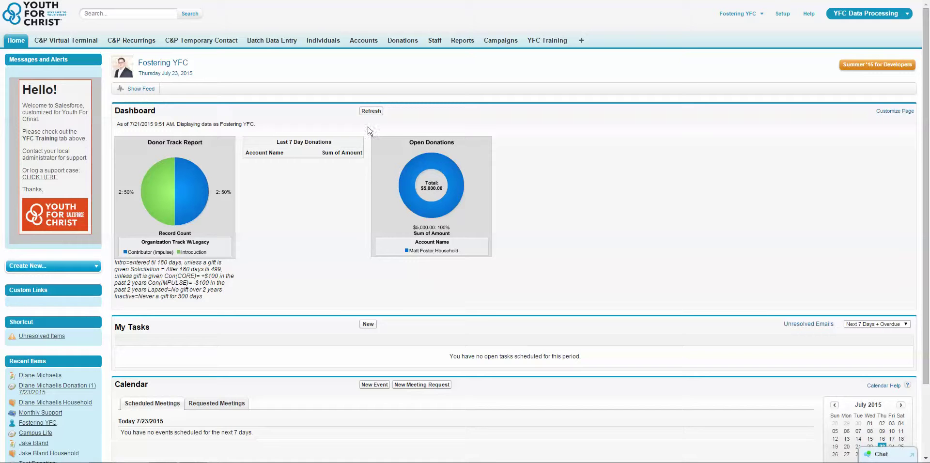
{"action": "scroll", "coordinate": [203, 90], "scroll_direction": "down", "scroll_amount": 3}
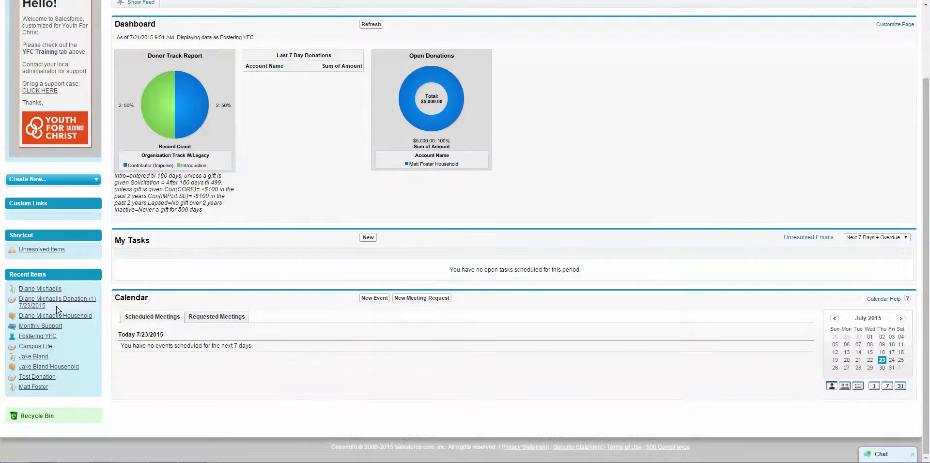
{"action": "left_click", "coordinate": [44, 288]}
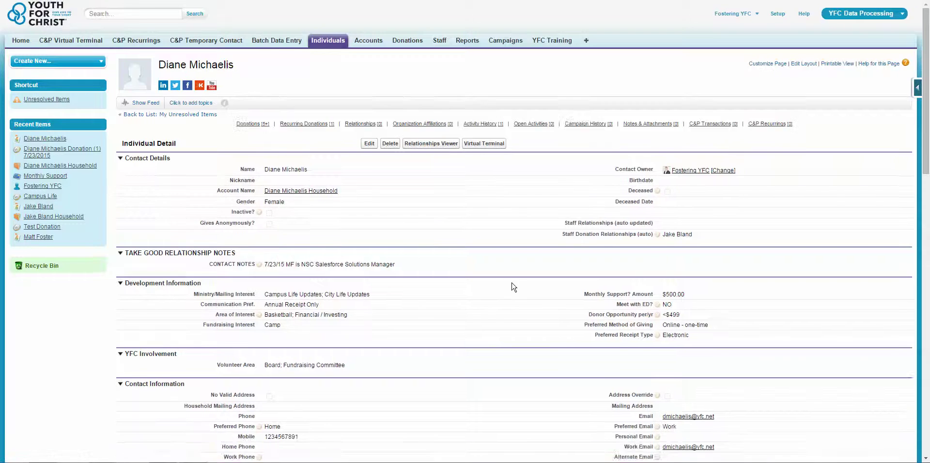
{"action": "scroll", "coordinate": [513, 287], "scroll_direction": "down", "scroll_amount": 3}
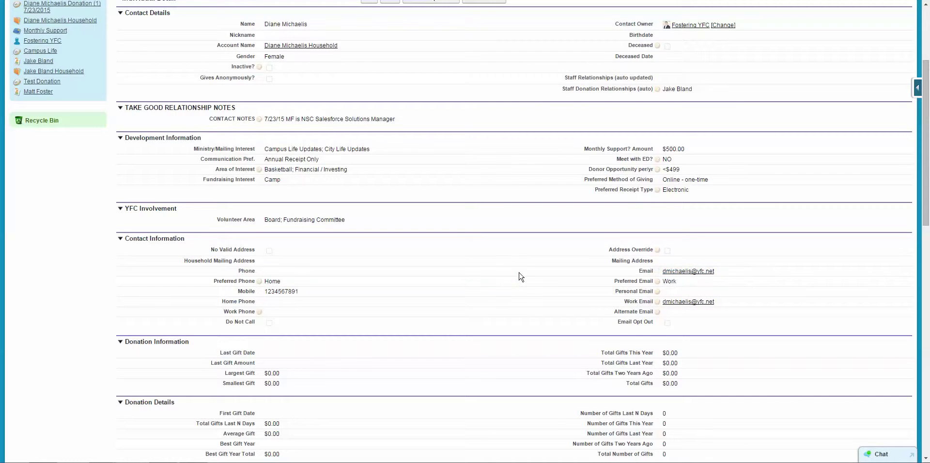
{"action": "scroll", "coordinate": [519, 276], "scroll_direction": "down", "scroll_amount": 12}
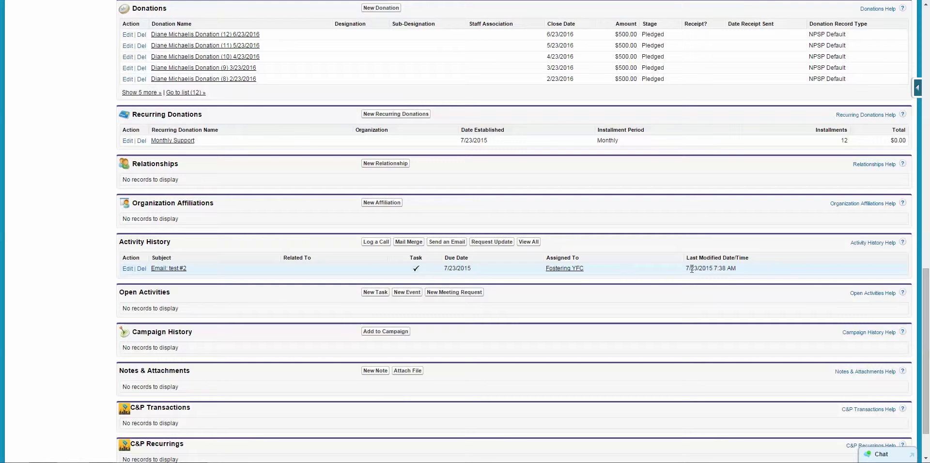
Open the "Email: test #2" activity and review the message text stored in its comments
{"action": "left_click", "coordinate": [173, 269]}
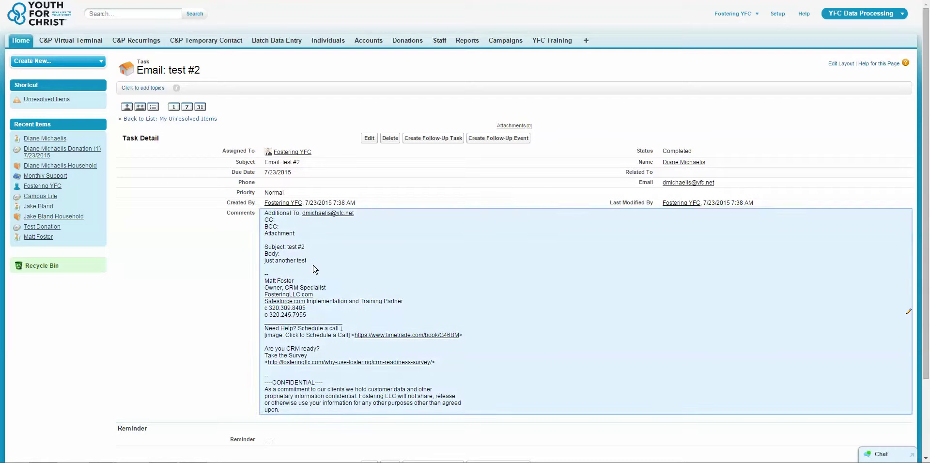
{"action": "left_click_drag", "start_coordinate": [313, 266], "coordinate": [257, 262]}
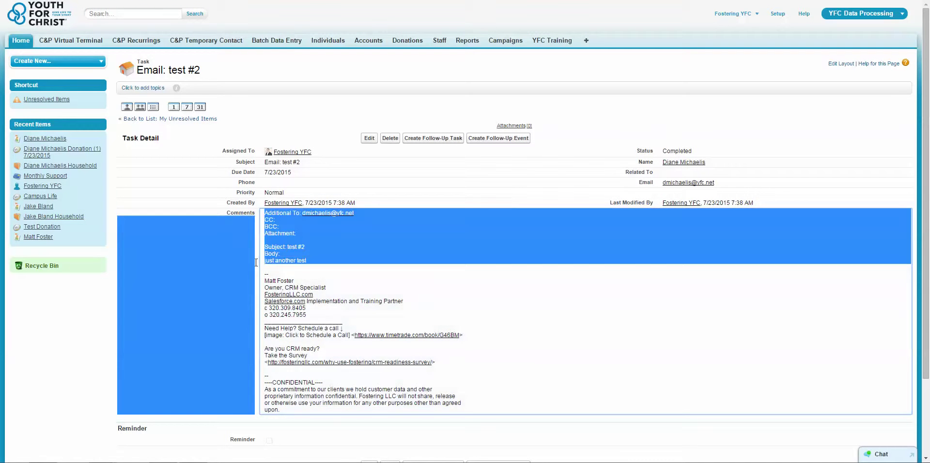
{"action": "left_click", "coordinate": [338, 282]}
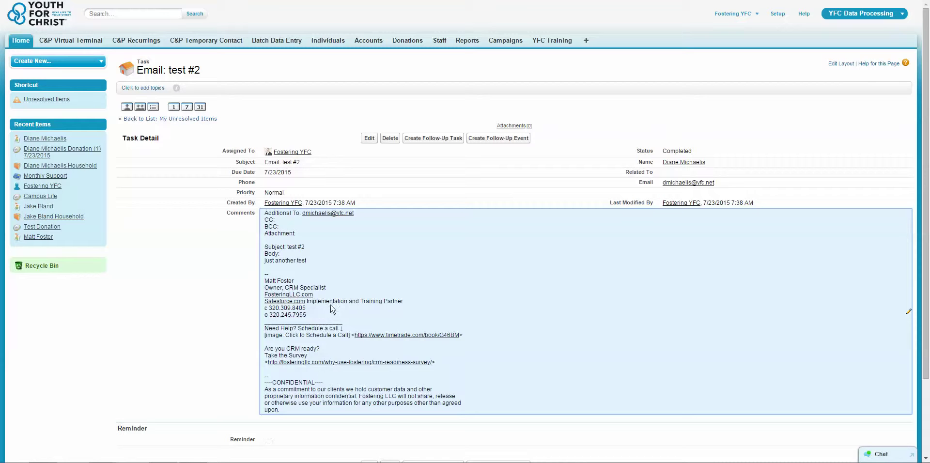
{"action": "scroll", "coordinate": [423, 252], "scroll_direction": "down", "scroll_amount": 3}
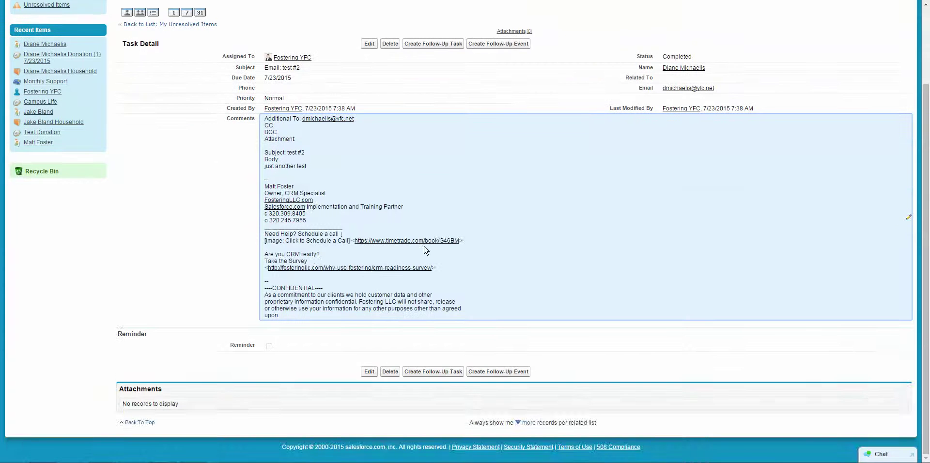
{"action": "scroll", "coordinate": [426, 250], "scroll_direction": "up", "scroll_amount": 3}
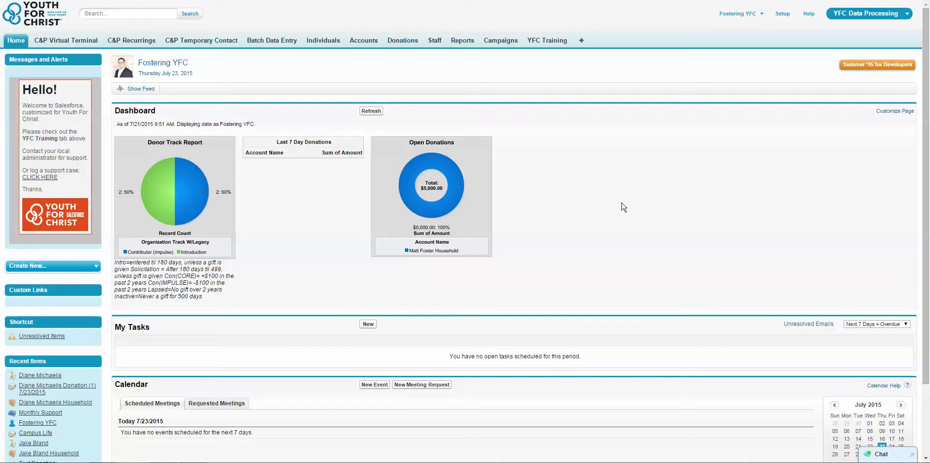
Open the My Email to Salesforce page in the personal email settings
{"action": "scroll", "coordinate": [622, 206], "scroll_direction": "down", "scroll_amount": 2}
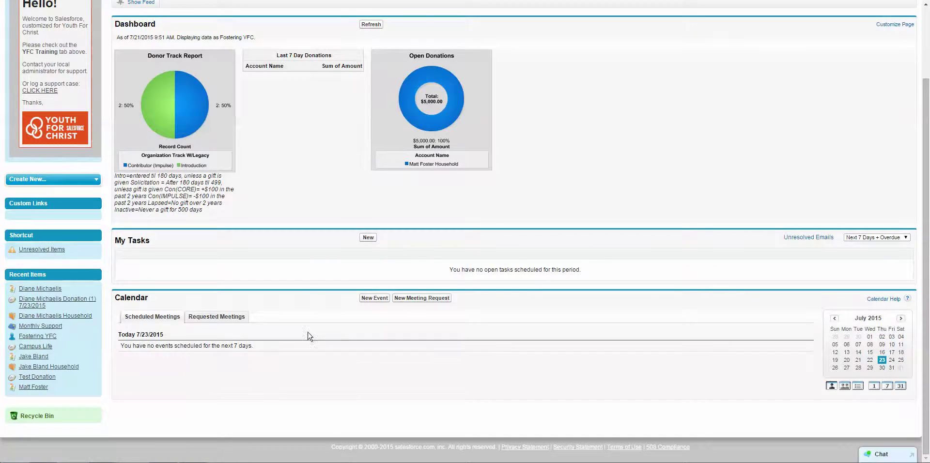
{"action": "scroll", "coordinate": [308, 339], "scroll_direction": "up", "scroll_amount": 2}
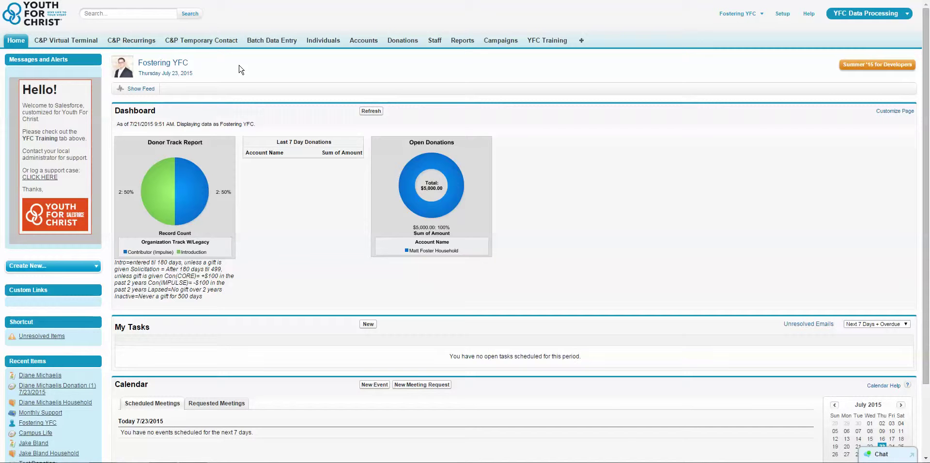
{"action": "left_click", "coordinate": [734, 14]}
{"action": "left_click", "coordinate": [733, 49]}
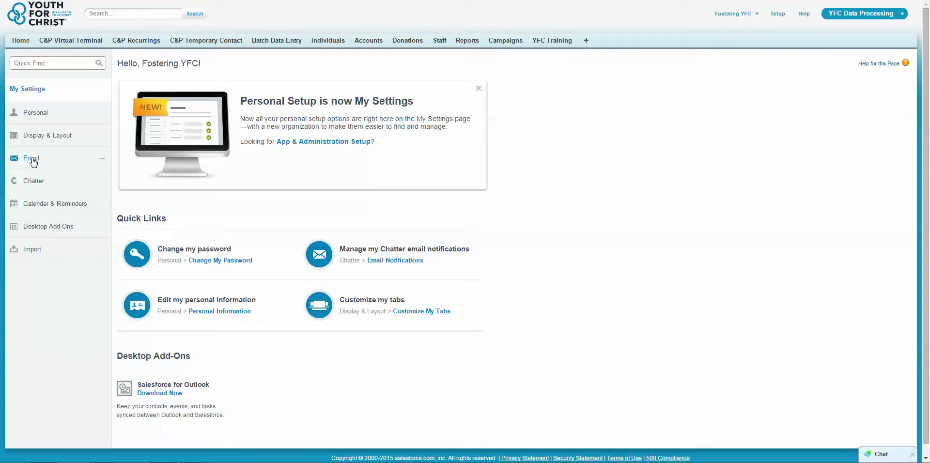
{"action": "left_click", "coordinate": [33, 158]}
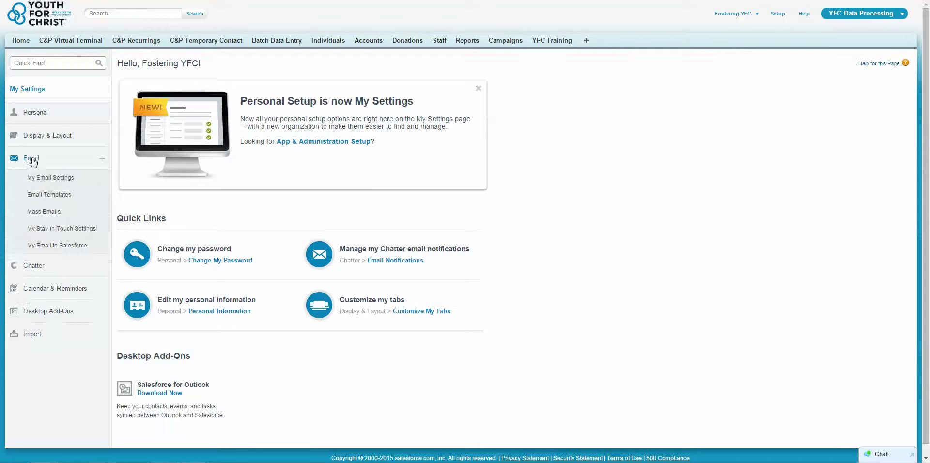
{"action": "left_click", "coordinate": [61, 246]}
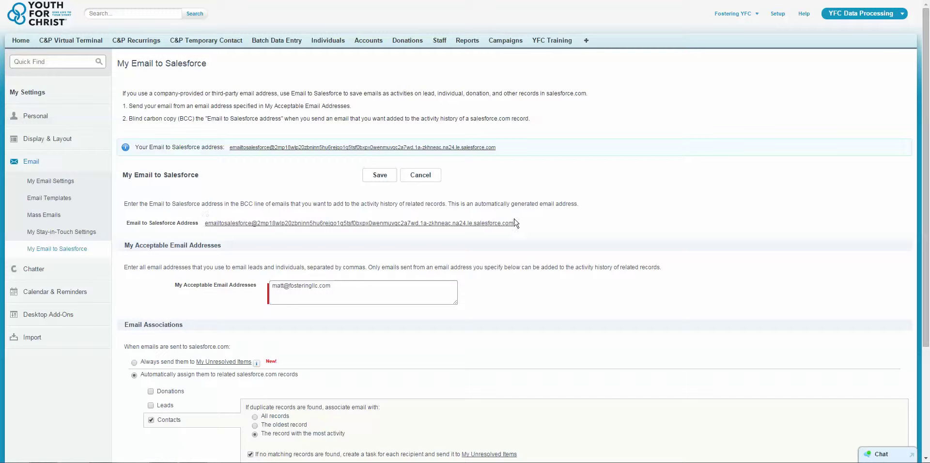
Copy the generated Email to Salesforce address and switch to Gmail to open its list of mail and contact views
{"action": "left_click_drag", "start_coordinate": [501, 154], "coordinate": [244, 151]}
{"action": "right_click", "coordinate": [243, 151]}
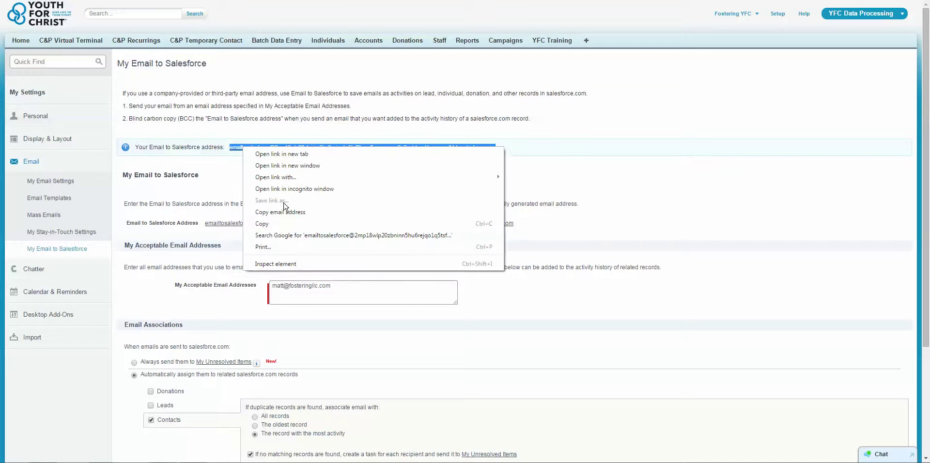
{"action": "left_click", "coordinate": [277, 225]}
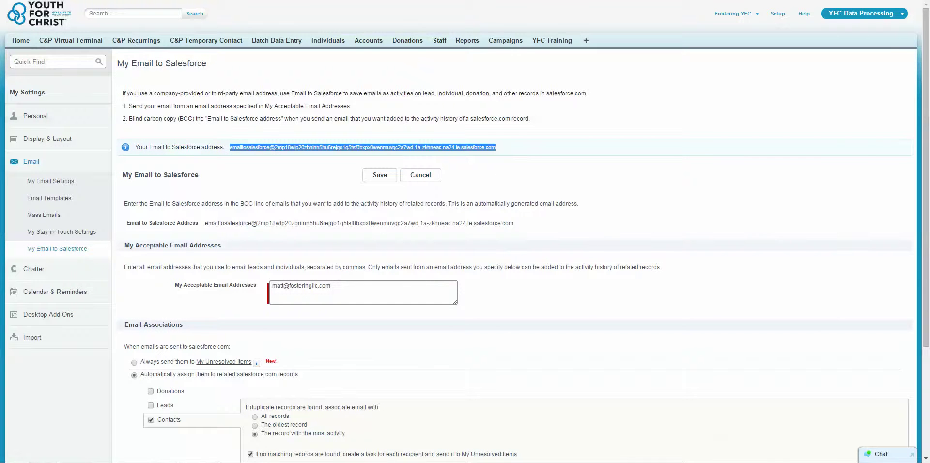
{"action": "left_click", "coordinate": [233, 1]}
{"action": "left_click", "coordinate": [28, 42]}
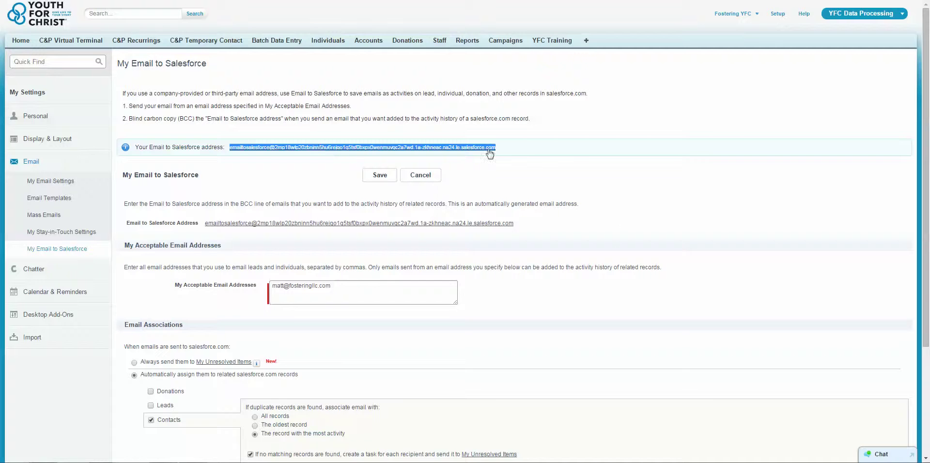
Review the acceptable addresses, email associations and excluded domains on the Email to Salesforce settings page
{"action": "left_click", "coordinate": [579, 185]}
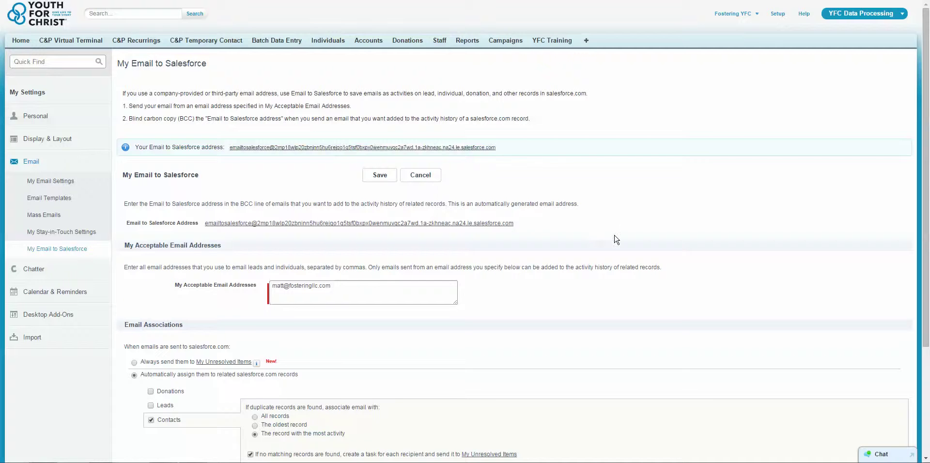
{"action": "scroll", "coordinate": [616, 240], "scroll_direction": "down", "scroll_amount": 1}
{"action": "scroll", "coordinate": [434, 356], "scroll_direction": "down", "scroll_amount": 2}
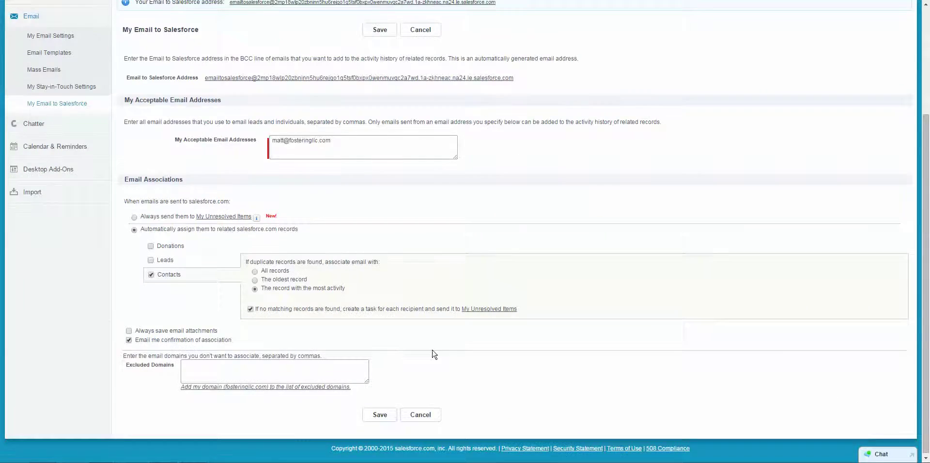
{"action": "scroll", "coordinate": [434, 355], "scroll_direction": "up", "scroll_amount": 3}
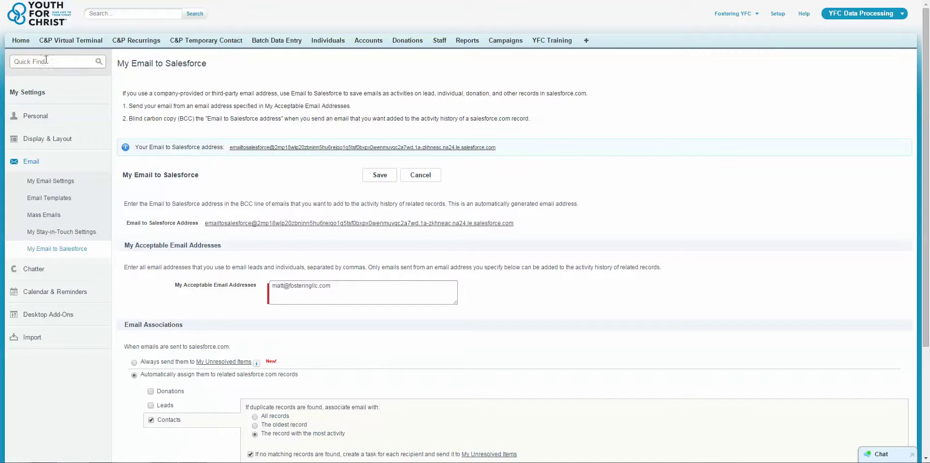
Switch to Gmail and open the existing "RE: Sales Force mailing lists" conversation from the inbox
{"action": "left_click", "coordinate": [27, 44]}
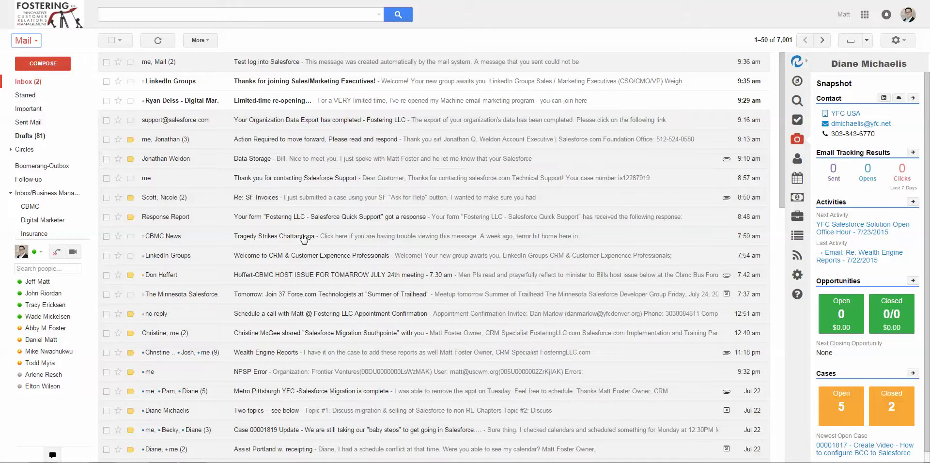
{"action": "scroll", "coordinate": [305, 239], "scroll_direction": "down", "scroll_amount": 1}
{"action": "scroll", "coordinate": [293, 310], "scroll_direction": "down", "scroll_amount": 1}
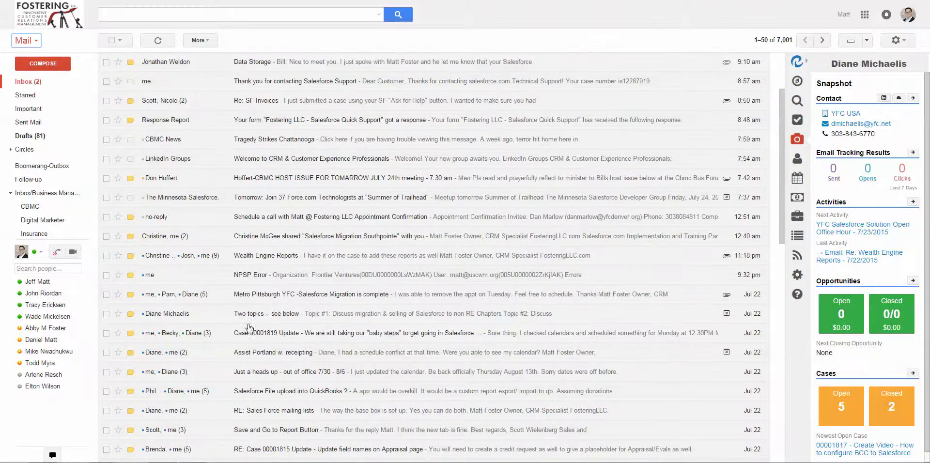
{"action": "scroll", "coordinate": [296, 297], "scroll_direction": "down", "scroll_amount": 1}
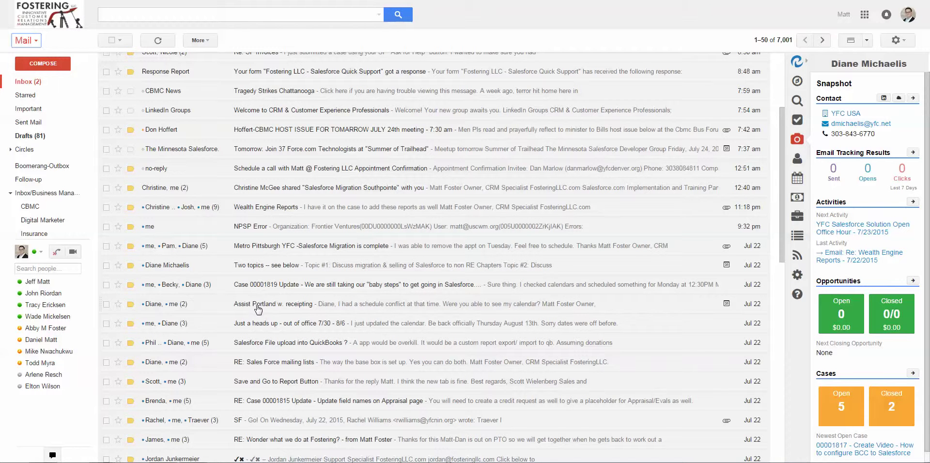
{"action": "scroll", "coordinate": [259, 309], "scroll_direction": "down", "scroll_amount": 1}
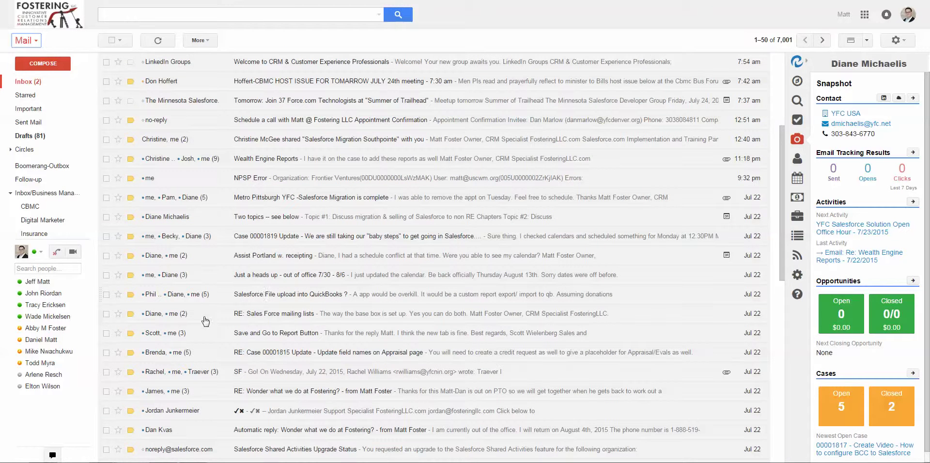
{"action": "left_click", "coordinate": [285, 315]}
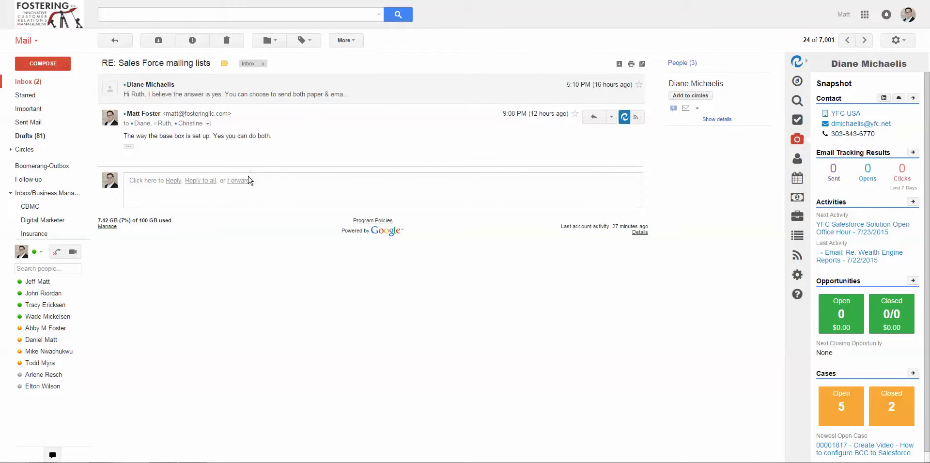
Expand the first message of the conversation and forward it to the "Salesforce - YFC Devloper" contact
{"action": "left_click", "coordinate": [229, 93]}
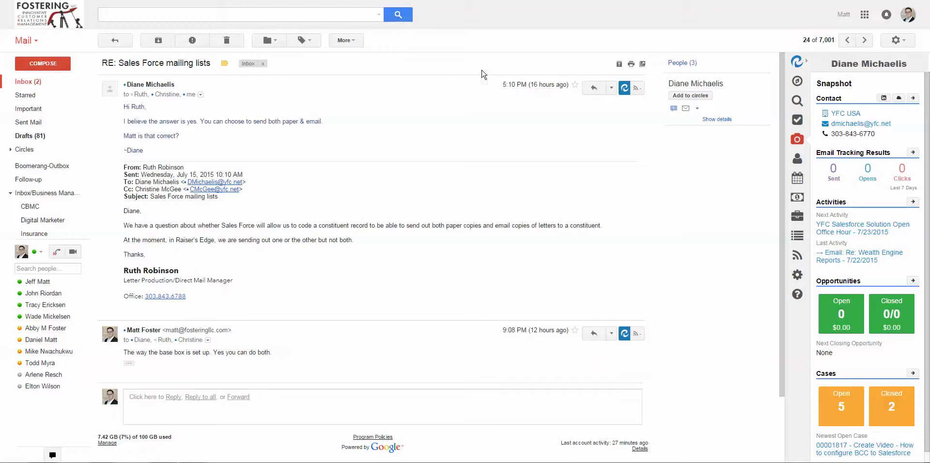
{"action": "left_click", "coordinate": [611, 88]}
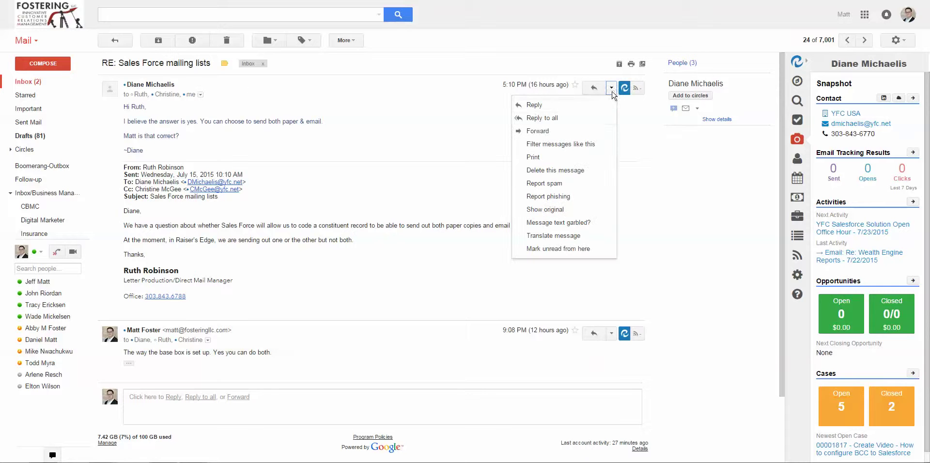
{"action": "left_click", "coordinate": [566, 128]}
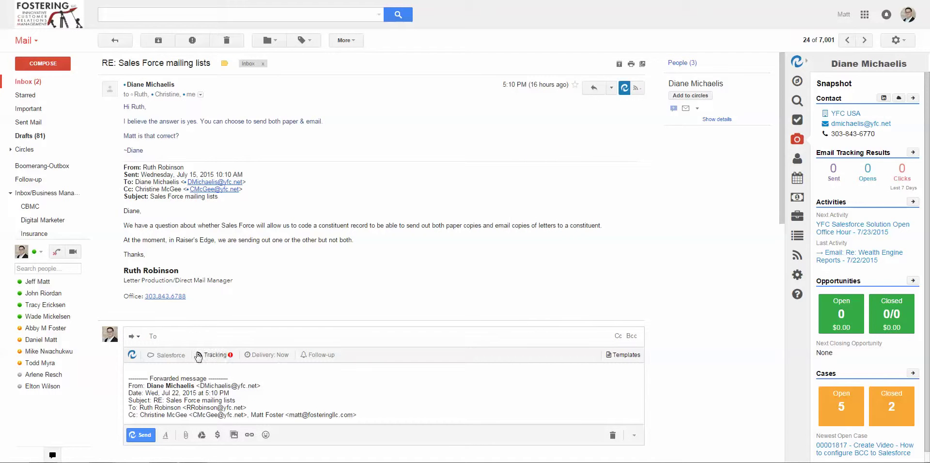
{"action": "key", "text": "ctrl+v"}
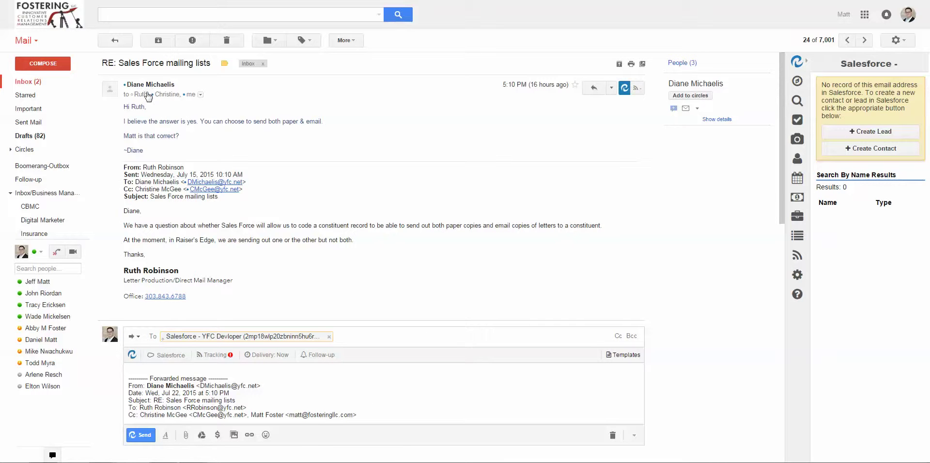
{"action": "left_click", "coordinate": [141, 435]}
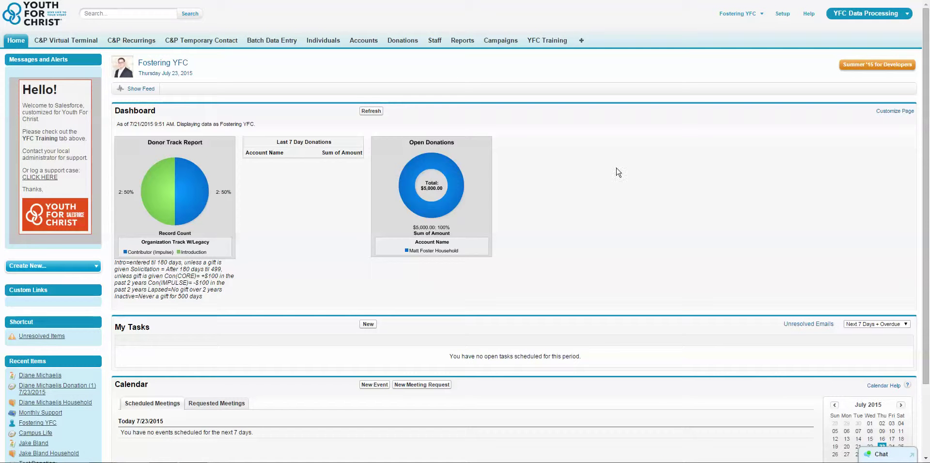
Open the email recipient's individual record from the recent items and check its Activity History for the forwarded message
{"action": "scroll", "coordinate": [619, 172], "scroll_direction": "down", "scroll_amount": 1}
{"action": "left_click", "coordinate": [40, 327]}
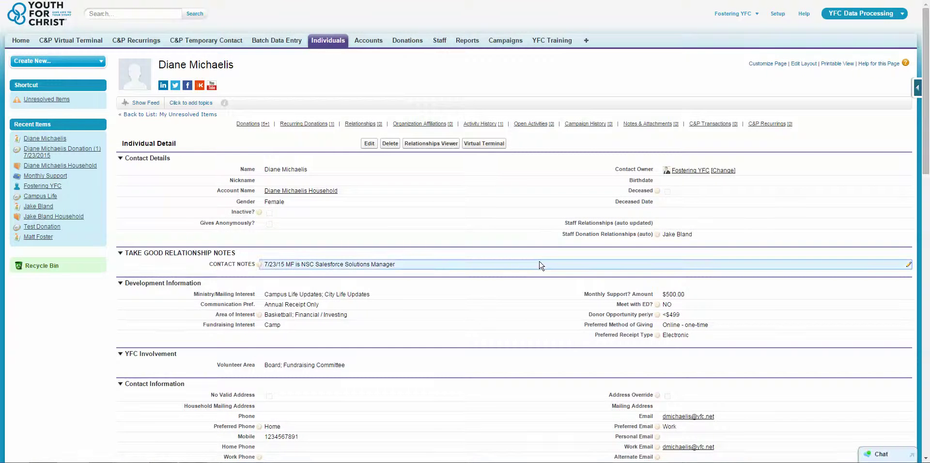
{"action": "scroll", "coordinate": [542, 266], "scroll_direction": "down", "scroll_amount": 14}
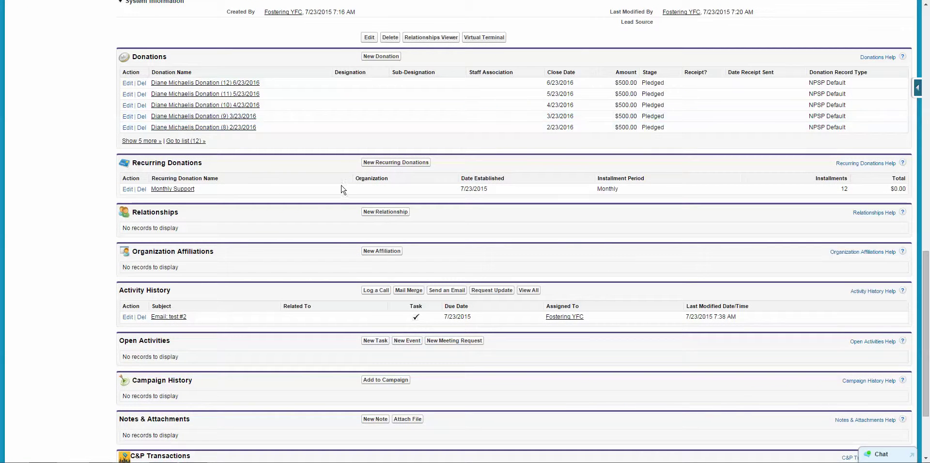
{"action": "scroll", "coordinate": [326, 231], "scroll_direction": "up", "scroll_amount": 8}
{"action": "scroll", "coordinate": [332, 229], "scroll_direction": "down", "scroll_amount": 8}
{"action": "scroll", "coordinate": [333, 228], "scroll_direction": "down", "scroll_amount": 2}
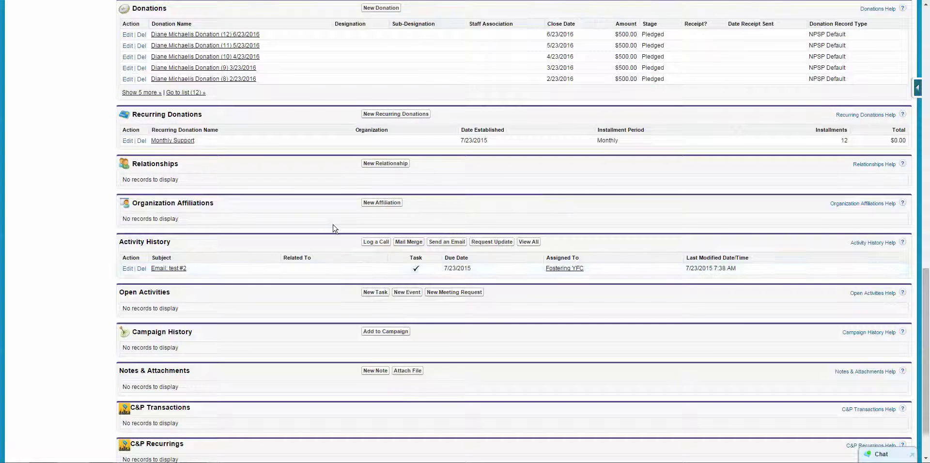
{"action": "scroll", "coordinate": [332, 229], "scroll_direction": "up", "scroll_amount": 2}
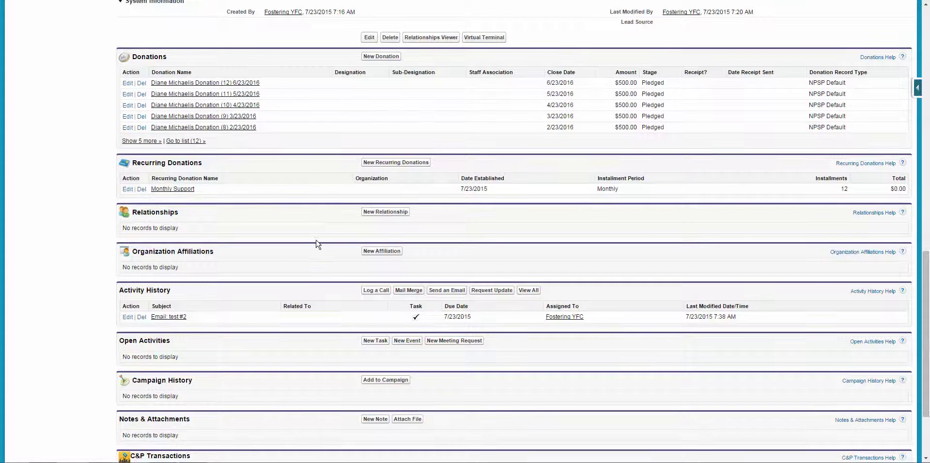
{"action": "scroll", "coordinate": [317, 244], "scroll_direction": "up", "scroll_amount": 10}
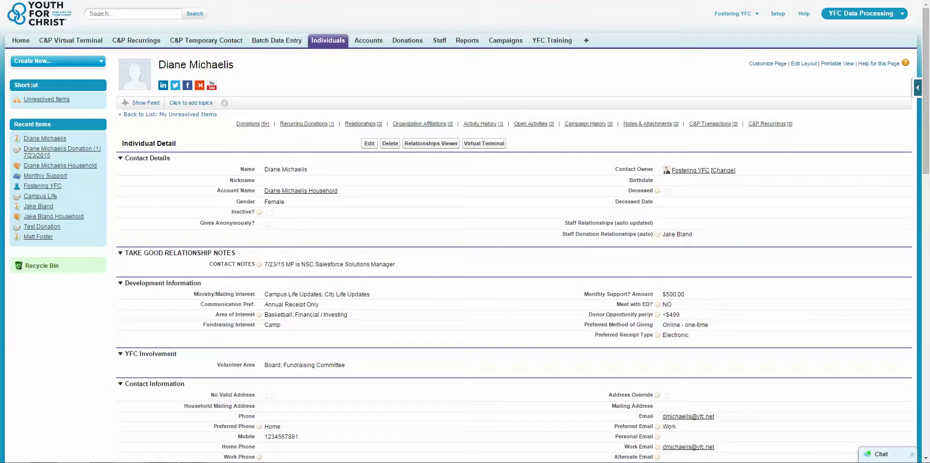
Check My Unresolved Items for unassigned emails, and reopen the recipient's record at its Activity History
{"action": "left_click", "coordinate": [35, 100]}
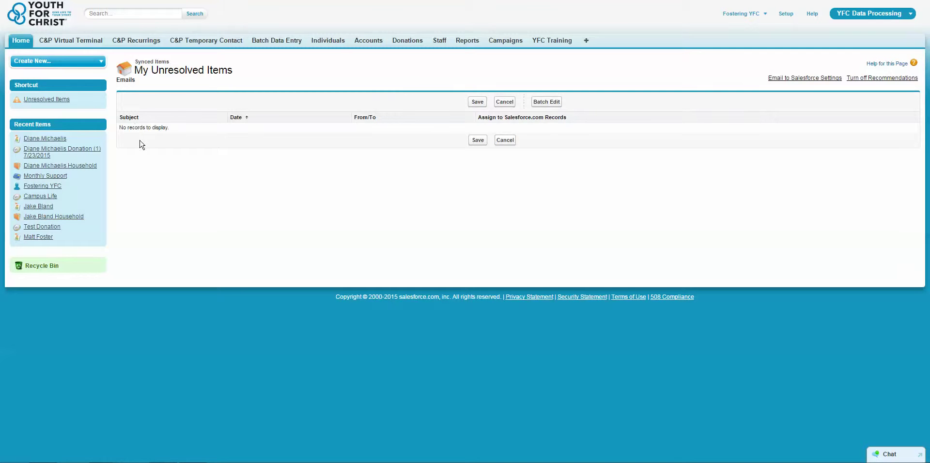
{"action": "left_click_drag", "start_coordinate": [176, 129], "coordinate": [120, 130]}
{"action": "left_click", "coordinate": [56, 139]}
{"action": "scroll", "coordinate": [388, 163], "scroll_direction": "down", "scroll_amount": 20}
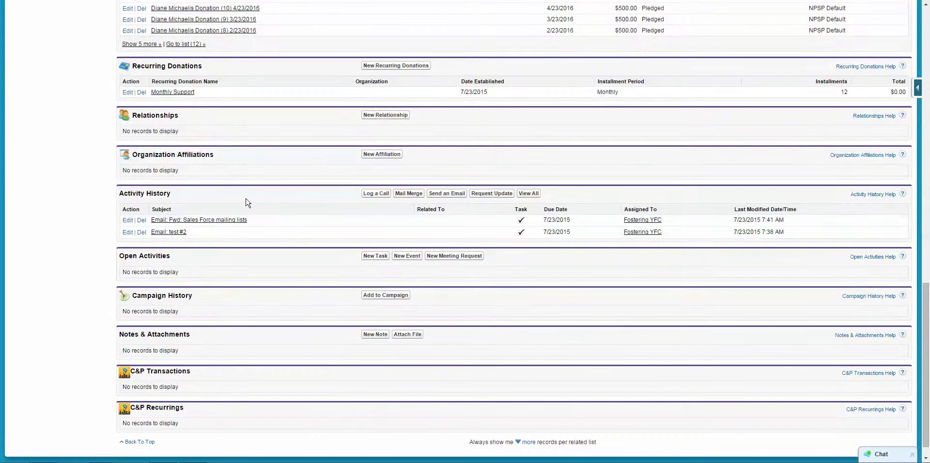
Open the "Email: Fwd: Sales Force mailing lists" activity and review the logged message in its comments
{"action": "left_click", "coordinate": [176, 221]}
{"action": "scroll", "coordinate": [557, 286], "scroll_direction": "down", "scroll_amount": 1}
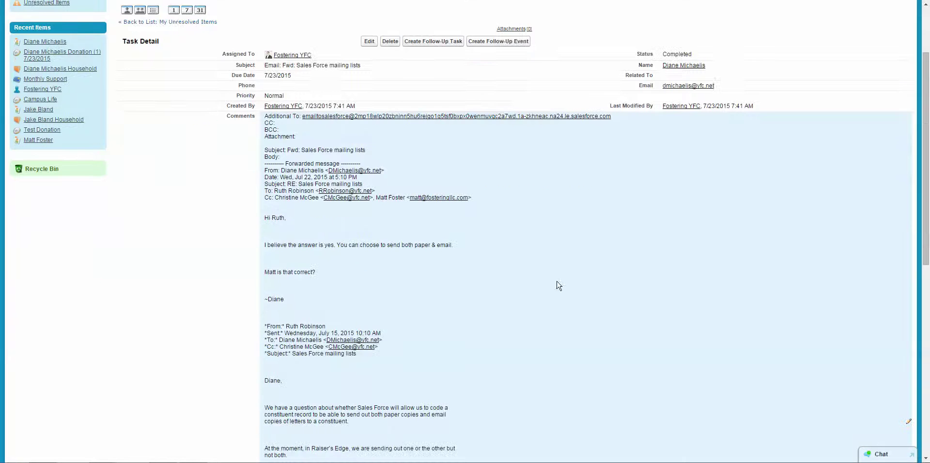
{"action": "scroll", "coordinate": [347, 334], "scroll_direction": "down", "scroll_amount": 5}
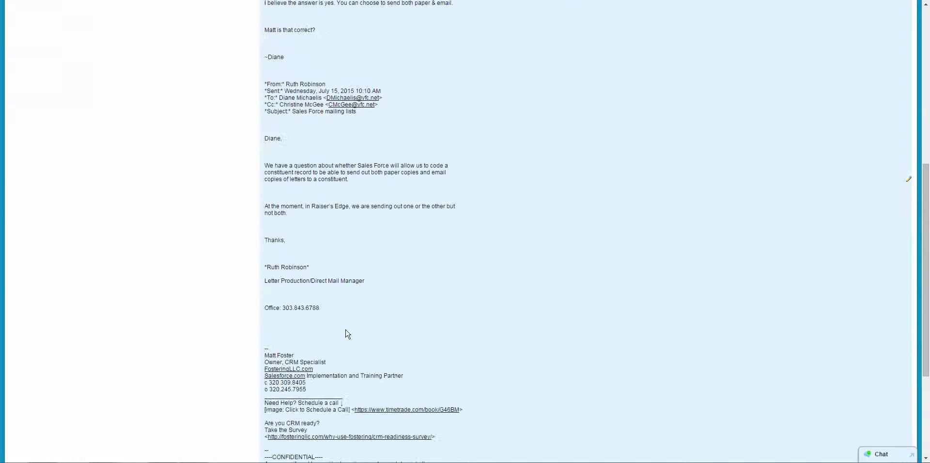
{"action": "scroll", "coordinate": [348, 333], "scroll_direction": "up", "scroll_amount": 7}
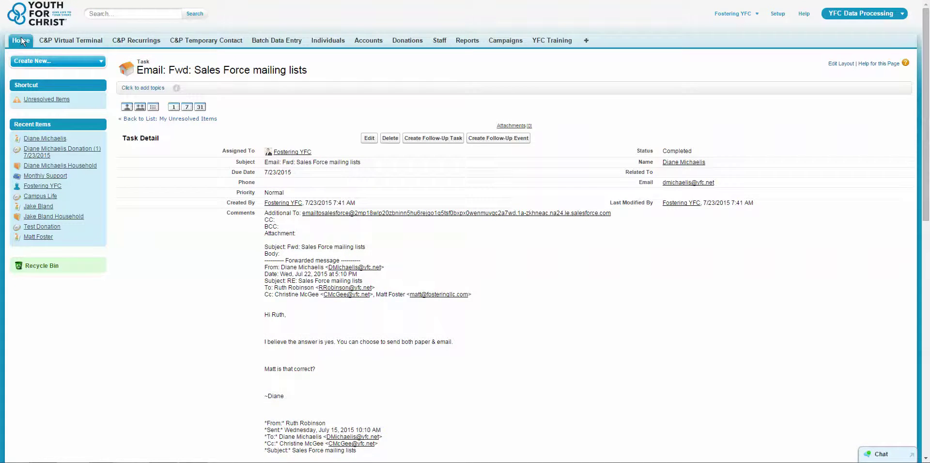
From the home page, go to YFC Training and open "YFC Salesforce Email Integration Options 6.15.15" among the Chapter Implementation documents
{"action": "left_click", "coordinate": [21, 40]}
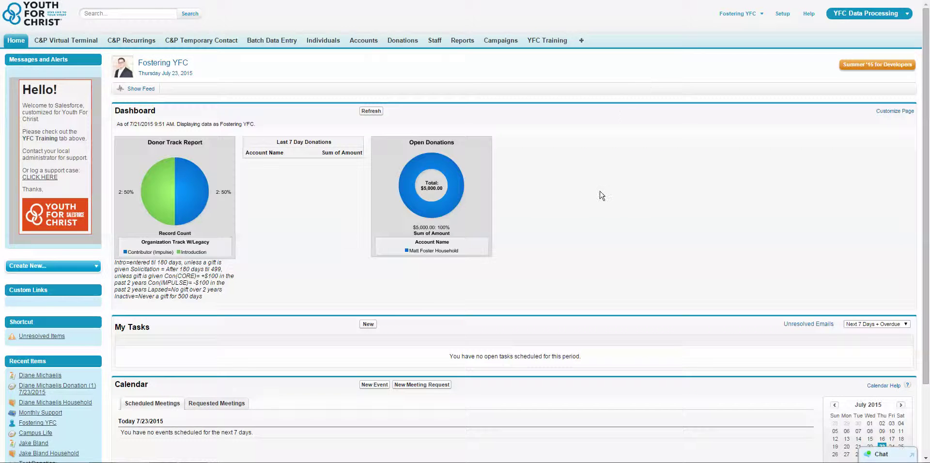
{"action": "scroll", "coordinate": [601, 195], "scroll_direction": "down", "scroll_amount": 2}
{"action": "scroll", "coordinate": [623, 220], "scroll_direction": "up", "scroll_amount": 2}
{"action": "left_click", "coordinate": [541, 42]}
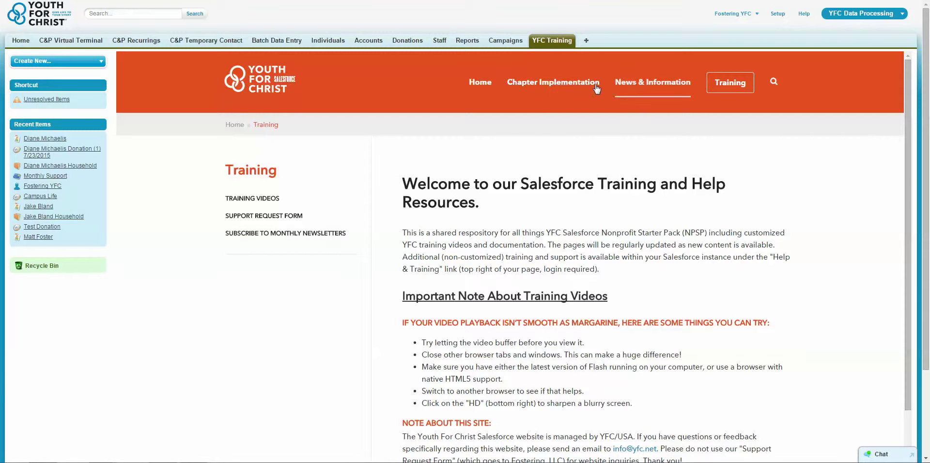
{"action": "left_click", "coordinate": [632, 81]}
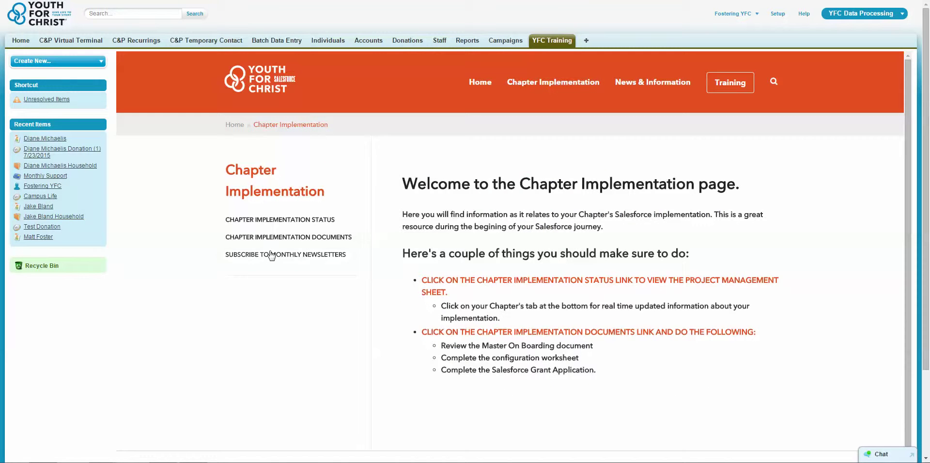
{"action": "left_click", "coordinate": [274, 239]}
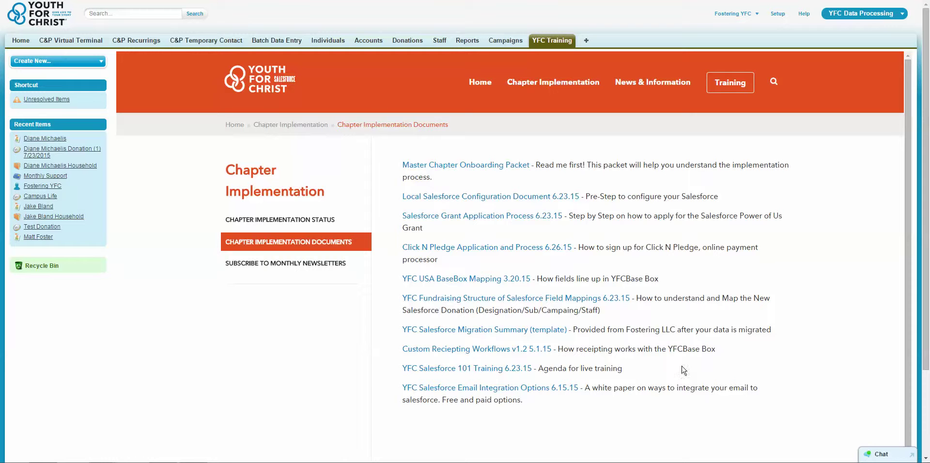
{"action": "left_click", "coordinate": [550, 390]}
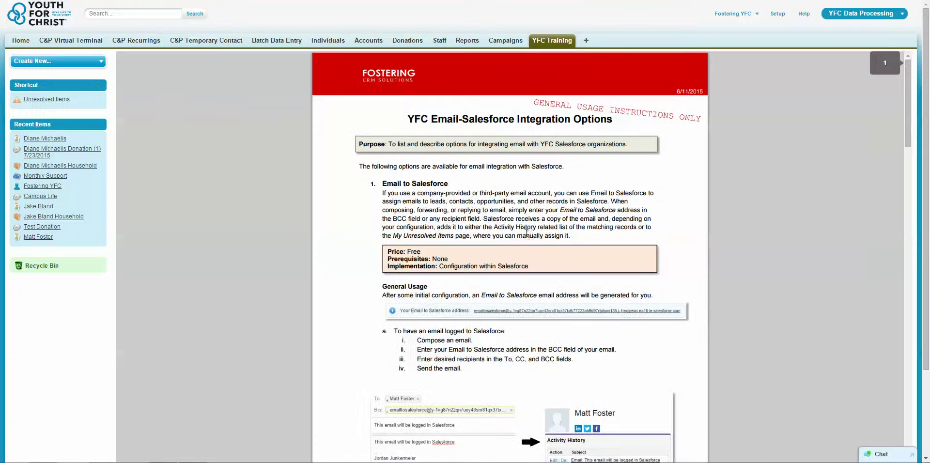
Review the Email to Salesforce and Salesforce for Outlook options in the integration white paper
{"action": "scroll", "coordinate": [787, 230], "scroll_direction": "down", "scroll_amount": 2}
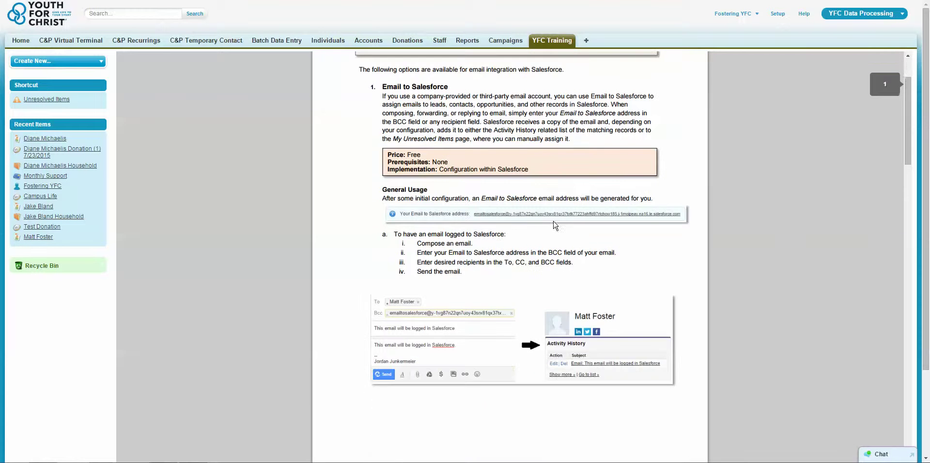
{"action": "left_click_drag", "start_coordinate": [380, 136], "coordinate": [432, 136]}
{"action": "scroll", "coordinate": [491, 187], "scroll_direction": "down", "scroll_amount": 5}
{"action": "scroll", "coordinate": [492, 186], "scroll_direction": "down", "scroll_amount": 3}
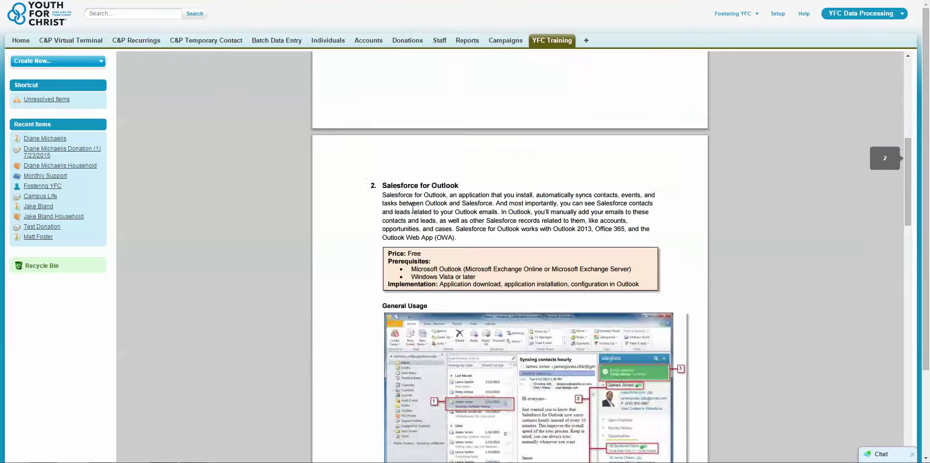
{"action": "left_click_drag", "start_coordinate": [387, 185], "coordinate": [468, 184]}
{"action": "left_click", "coordinate": [477, 202]}
Examine the Cirrus Insight option, including its price, prerequisites and feature screenshots, and return toward the start of the white paper
{"action": "scroll", "coordinate": [480, 206], "scroll_direction": "down", "scroll_amount": 10}
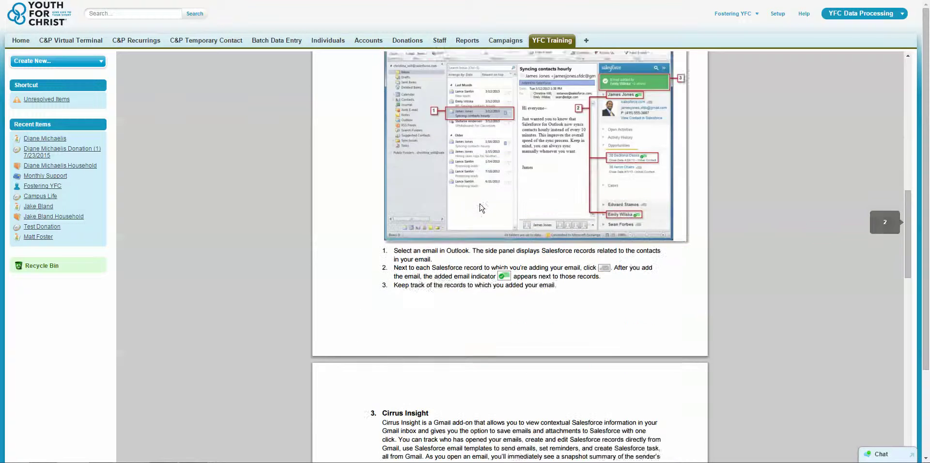
{"action": "scroll", "coordinate": [480, 208], "scroll_direction": "down", "scroll_amount": 2}
{"action": "left_click_drag", "start_coordinate": [388, 124], "coordinate": [428, 124]}
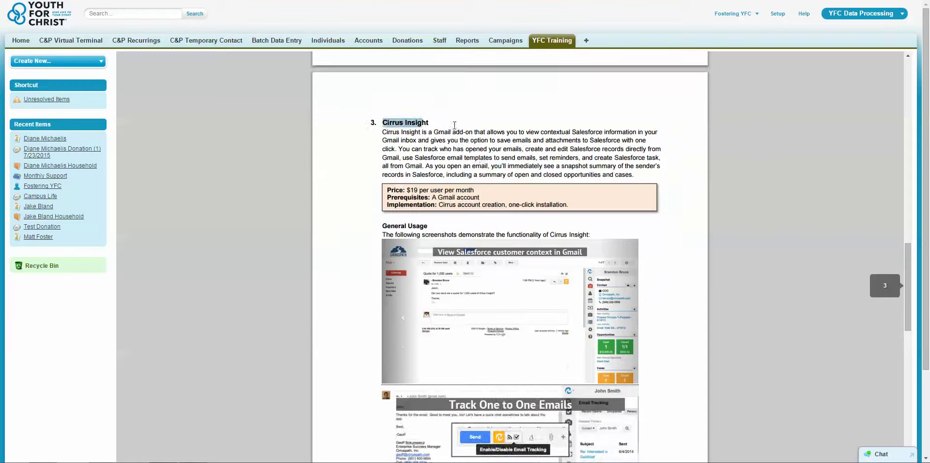
{"action": "left_click", "coordinate": [425, 129]}
{"action": "scroll", "coordinate": [538, 260], "scroll_direction": "down", "scroll_amount": 1}
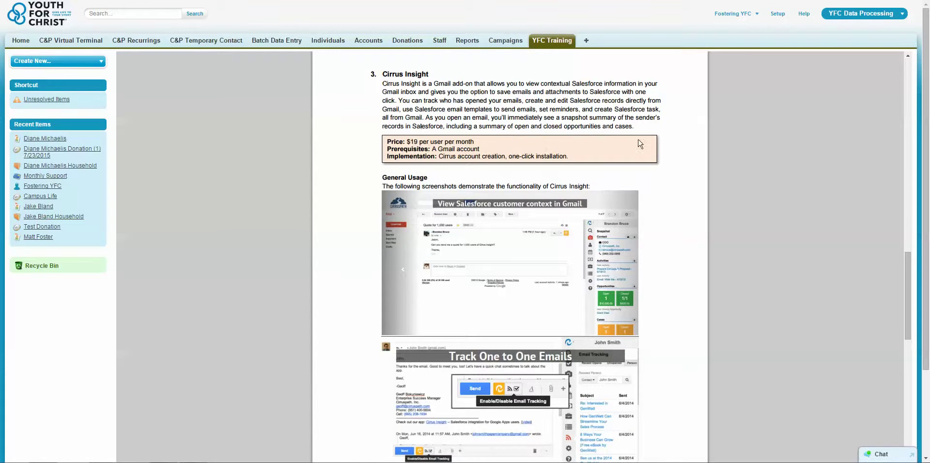
{"action": "scroll", "coordinate": [696, 222], "scroll_direction": "down", "scroll_amount": 8}
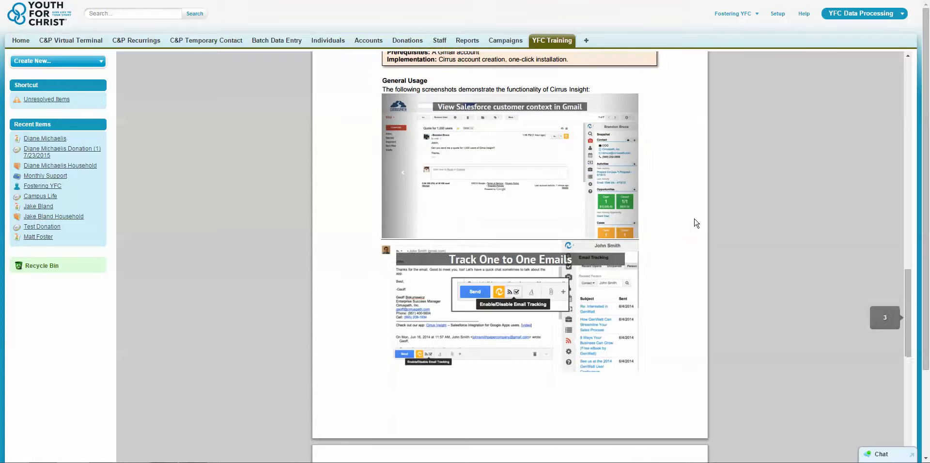
{"action": "scroll", "coordinate": [696, 222], "scroll_direction": "down", "scroll_amount": 7}
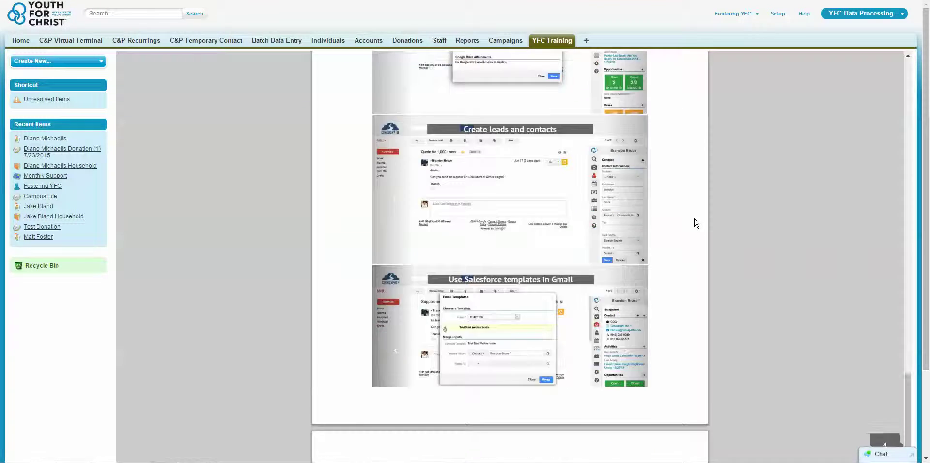
{"action": "scroll", "coordinate": [696, 222], "scroll_direction": "up", "scroll_amount": 10}
{"action": "scroll", "coordinate": [696, 223], "scroll_direction": "up", "scroll_amount": 20}
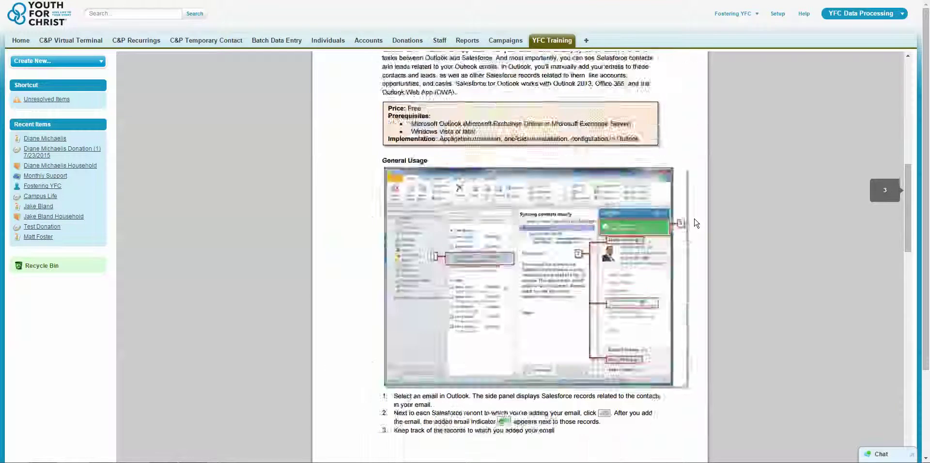